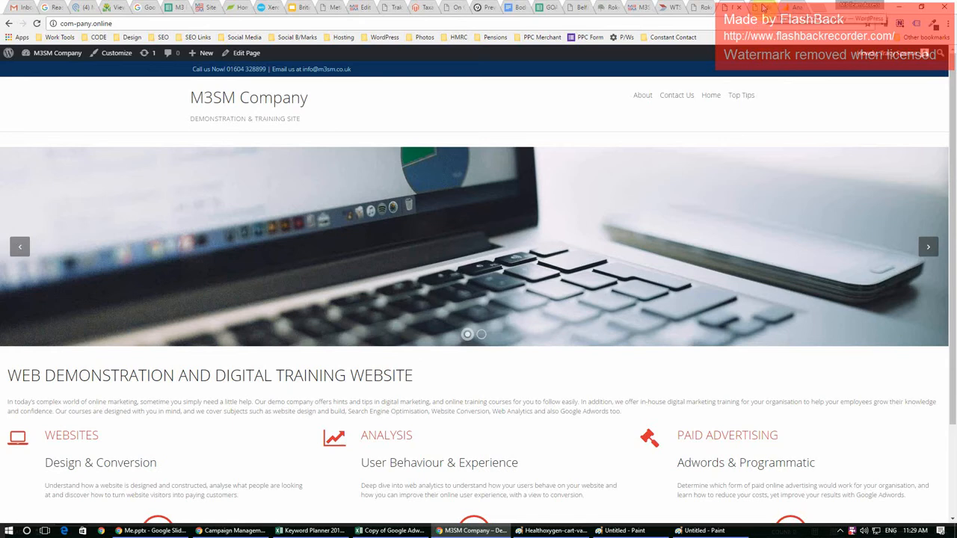
Name the new Google Analytics account "Company Online" in the New Account form for a website.
click(792, 7)
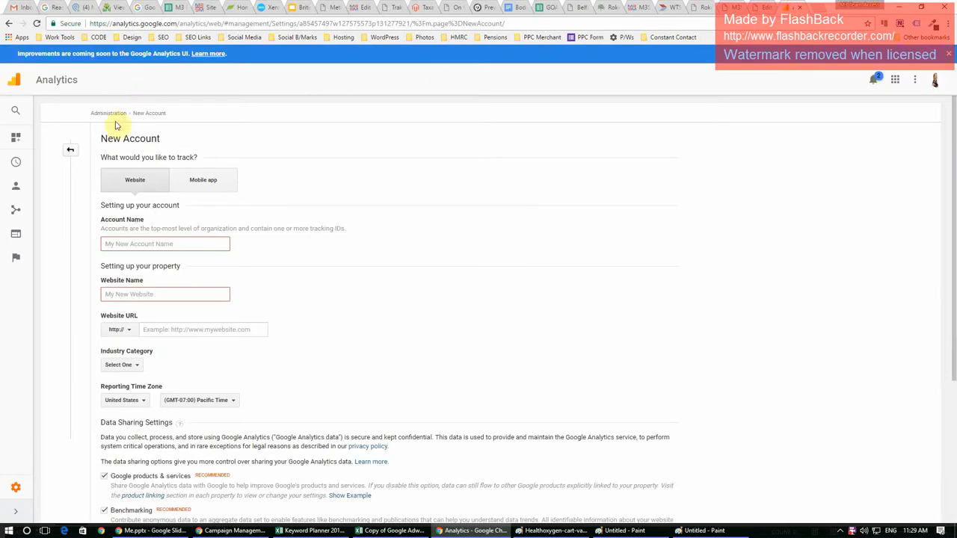
click(133, 245)
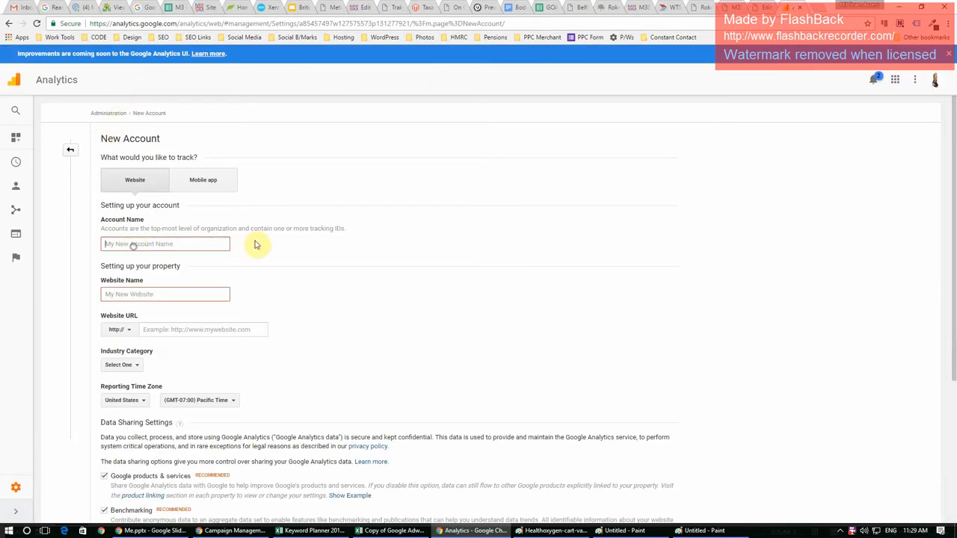
click(728, 7)
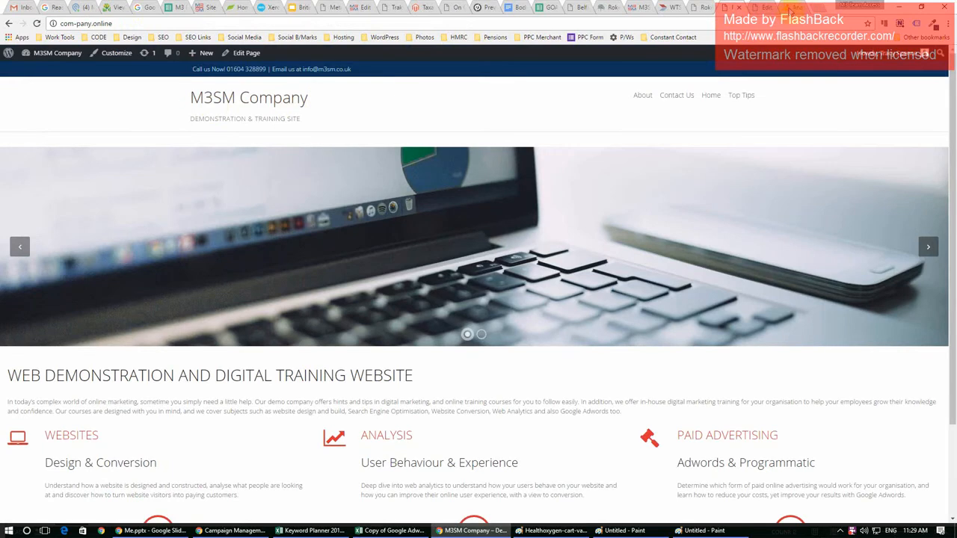
click(795, 9)
click(165, 244)
text(Comp)
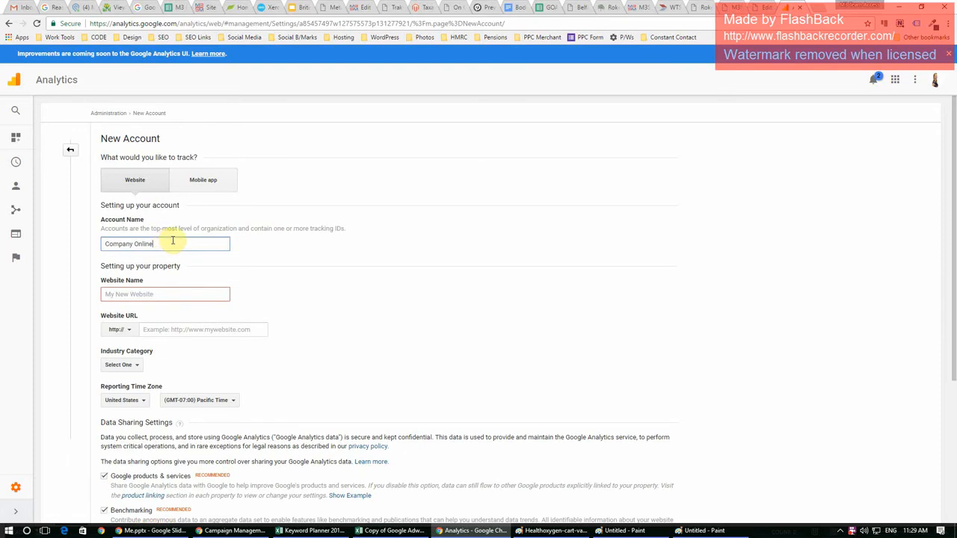
text(any Online)
Copy the account name into the website name so the property is also called "Company Online".
drag(171, 241, 86, 240)
key(ctrl+c)
click(148, 295)
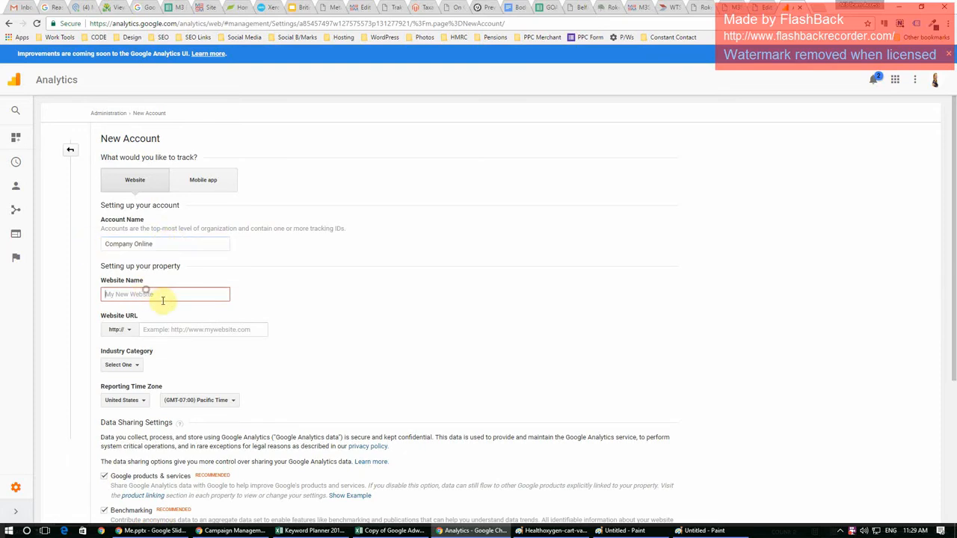
key(ctrl+v)
click(187, 329)
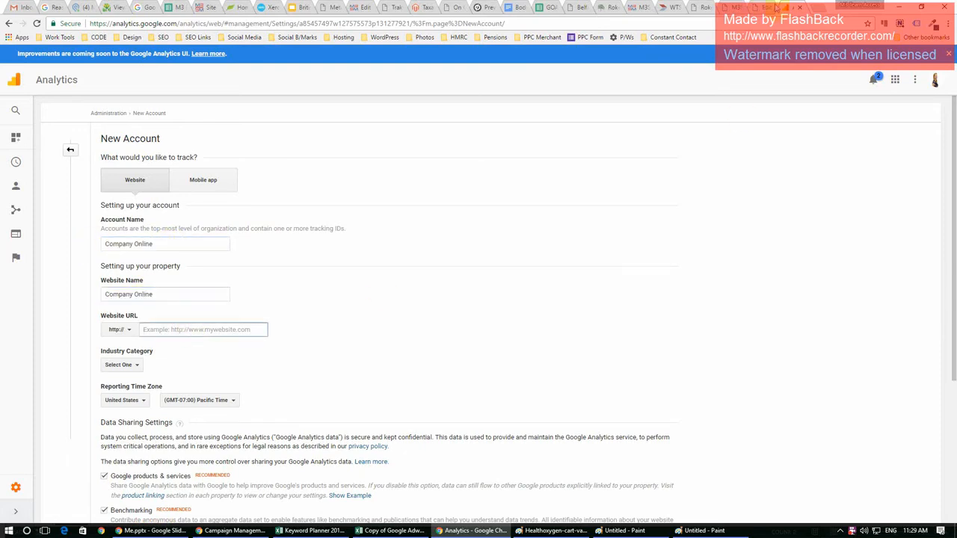
click(743, 8)
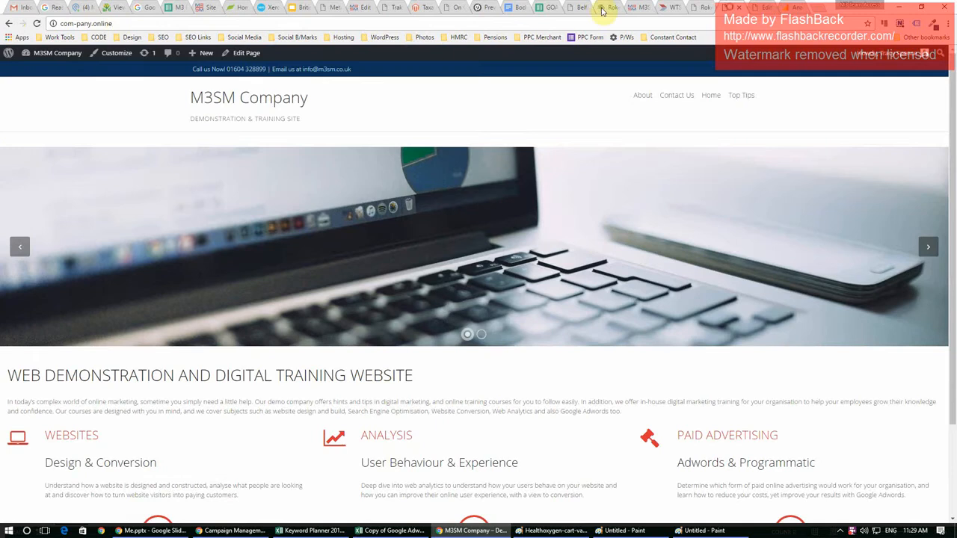
click(139, 22)
key(ctrl+c)
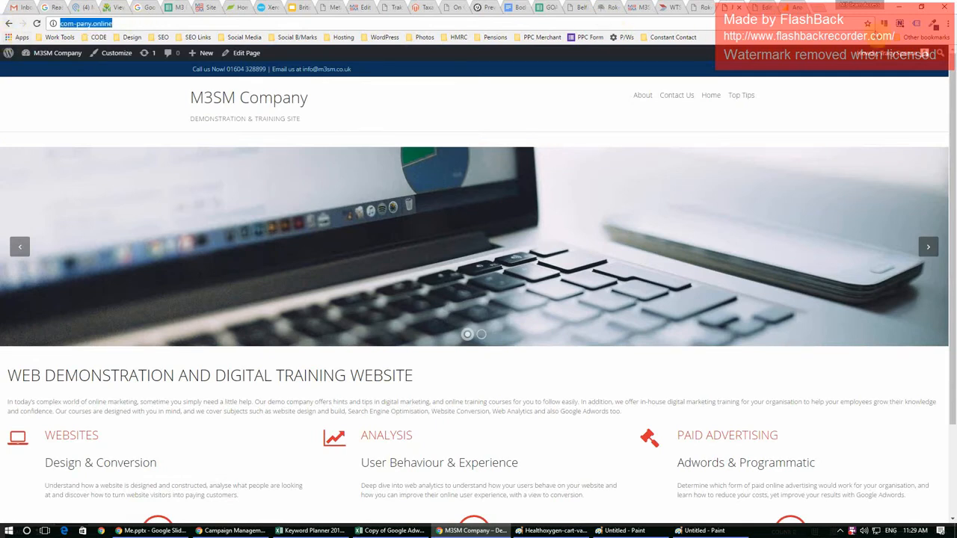
click(798, 8)
click(174, 327)
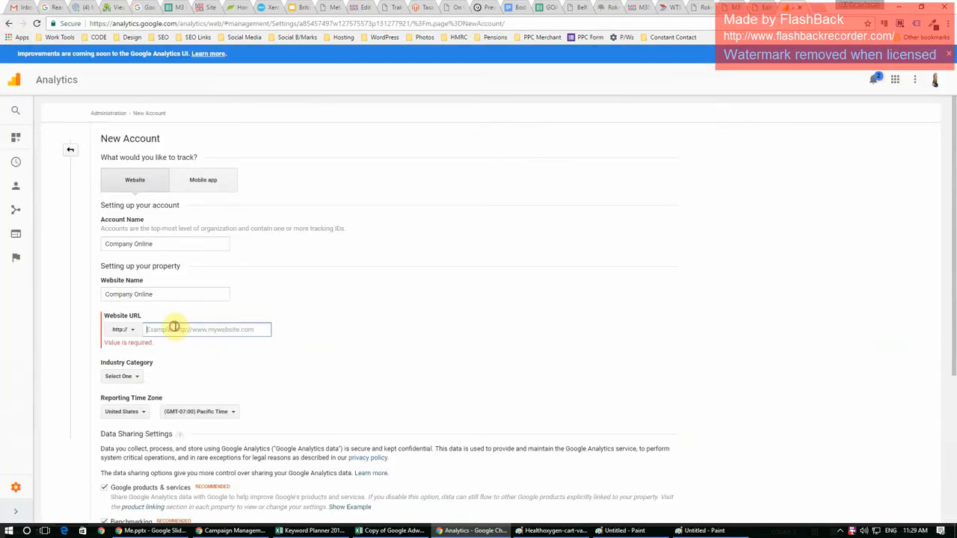
key(ctrl+v)
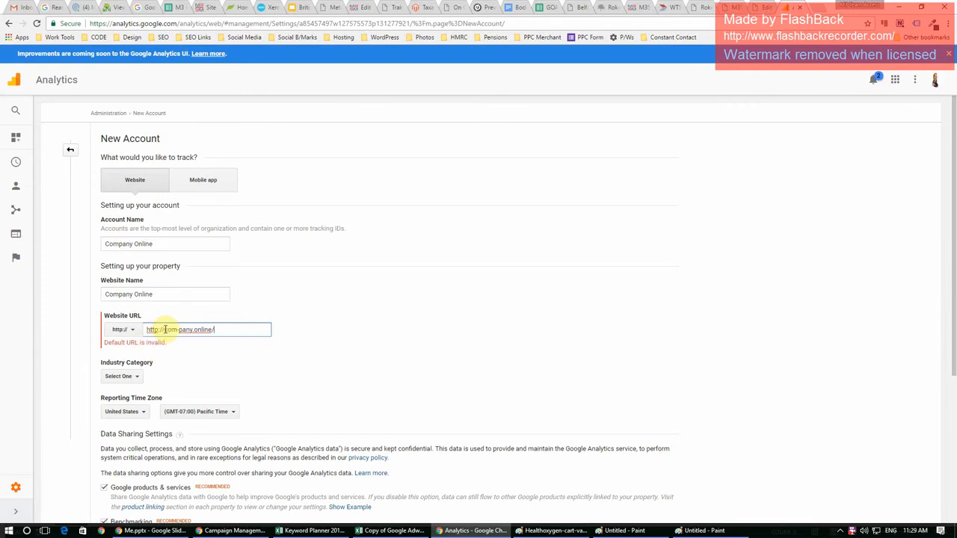
drag(149, 330, 147, 330)
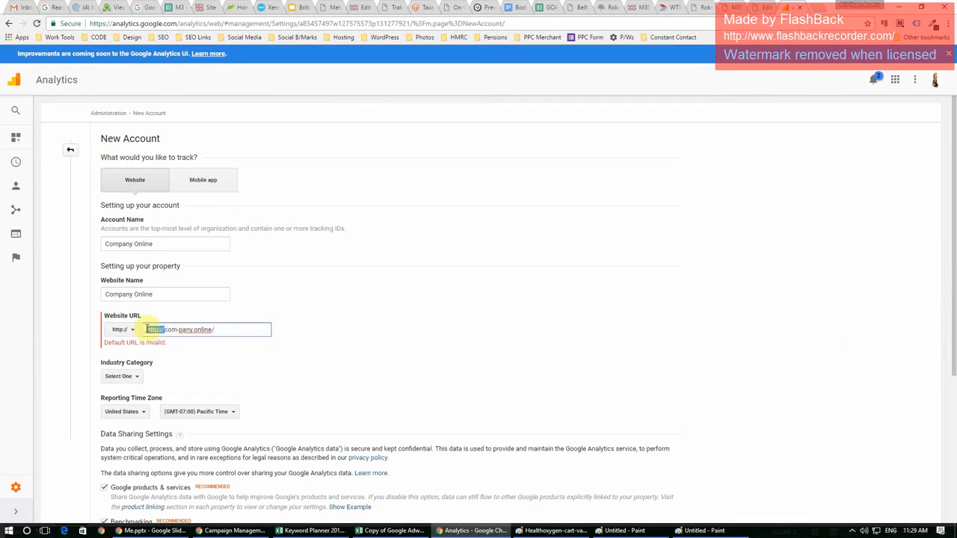
key(BackSpace)
click(129, 329)
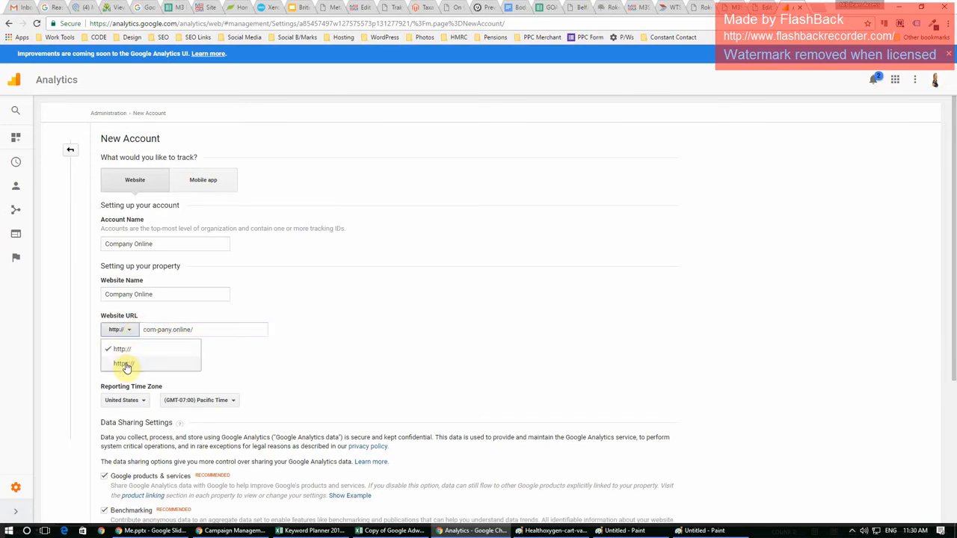
click(313, 349)
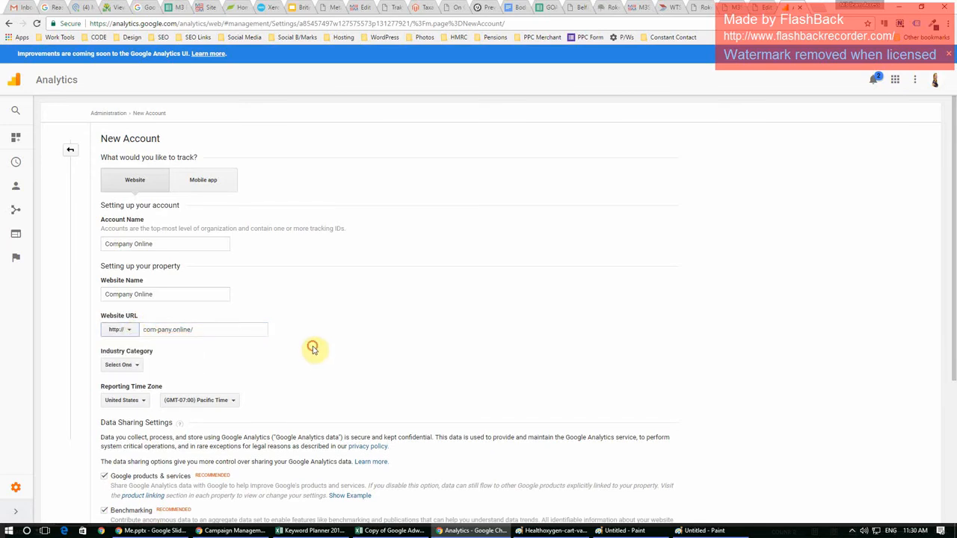
Set the industry category to Business and Industrial Markets.
click(137, 366)
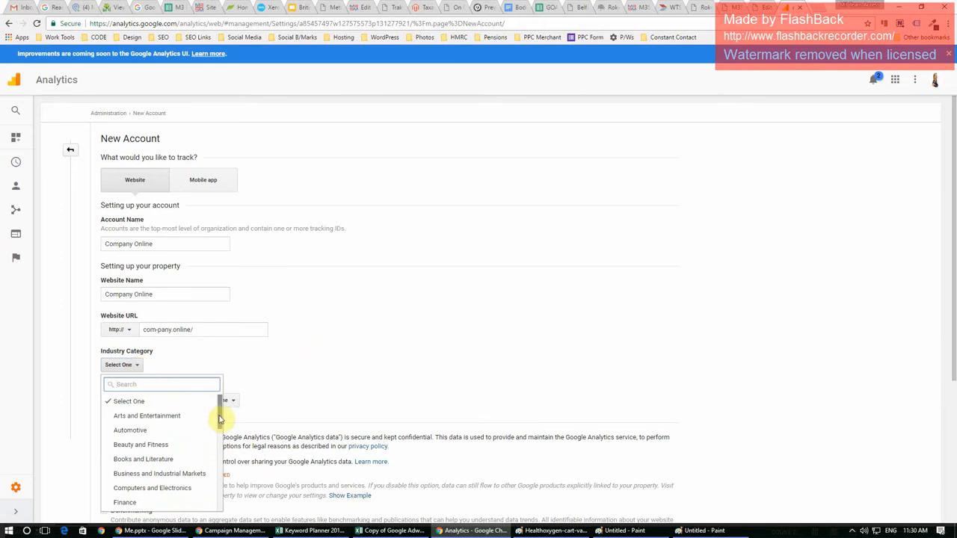
drag(215, 419, 220, 436)
click(185, 415)
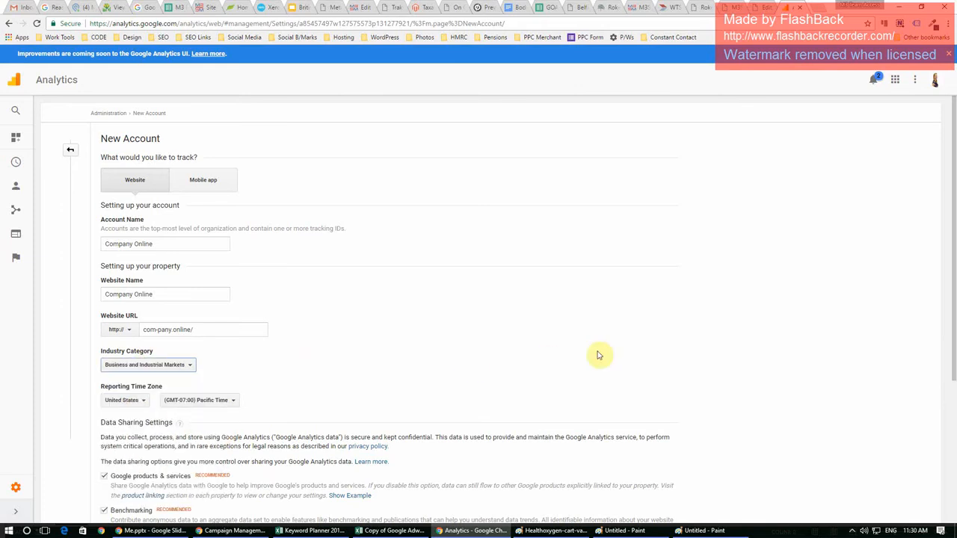
Set the reporting time zone to United Kingdom, (GMT+00:00) London.
click(142, 401)
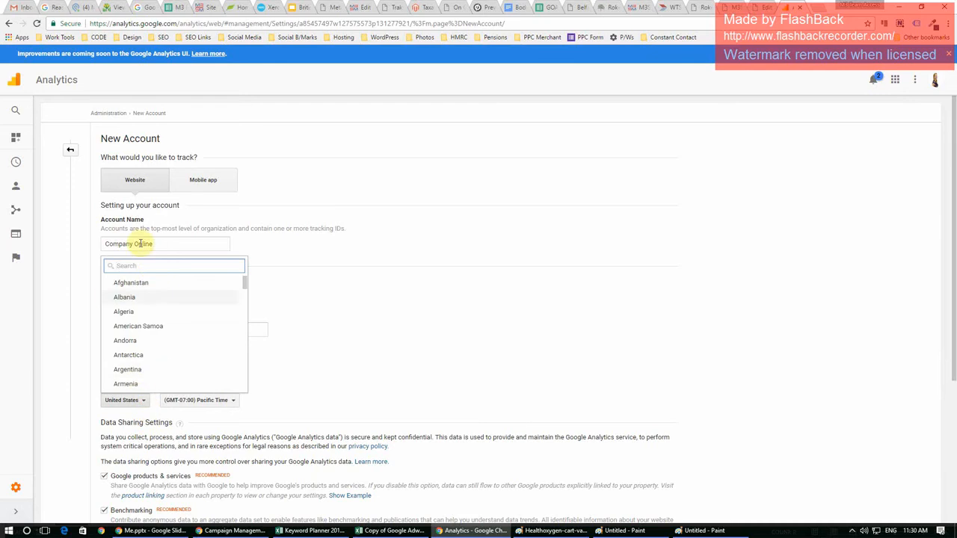
drag(244, 286, 252, 389)
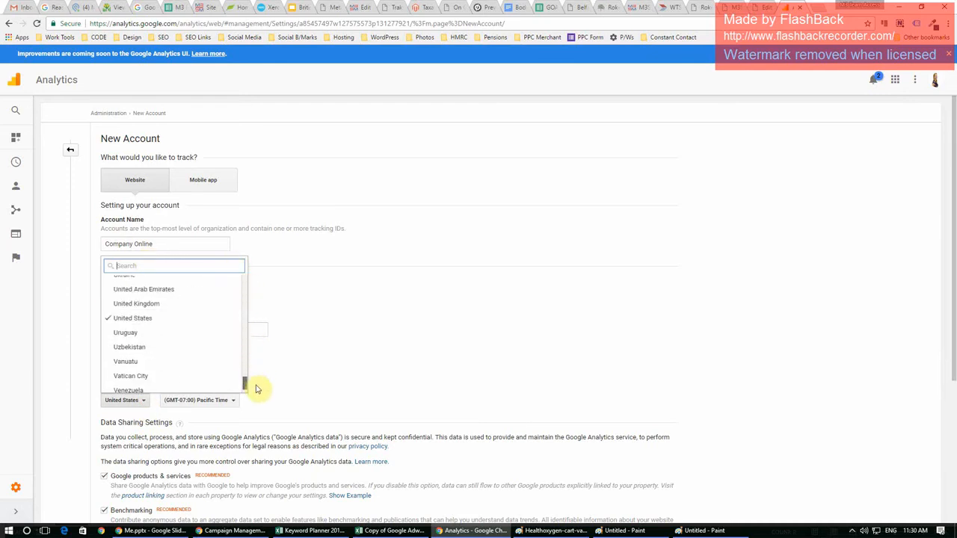
click(132, 304)
click(272, 401)
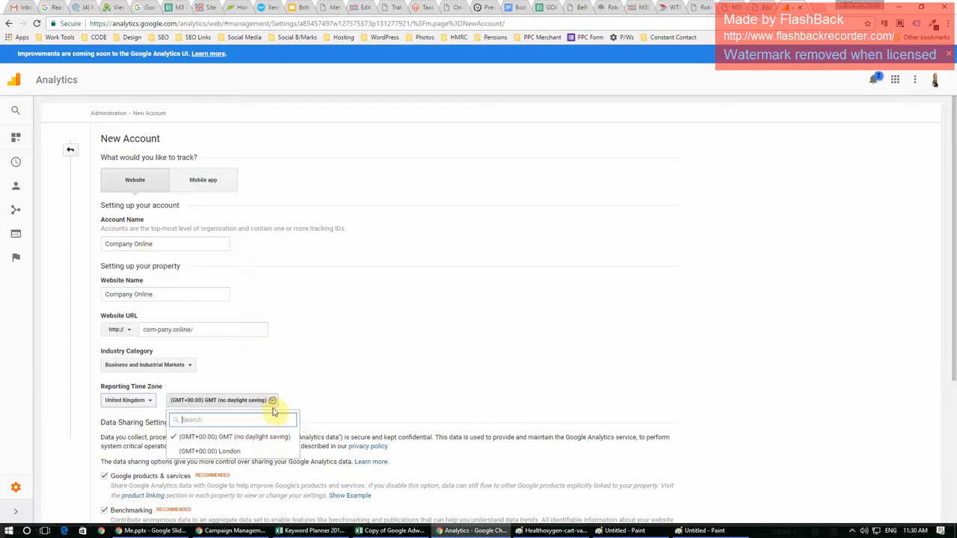
click(232, 452)
Request the tracking ID and accept the Google Analytics terms of service for the United Kingdom.
scroll(955, 320, down, 3)
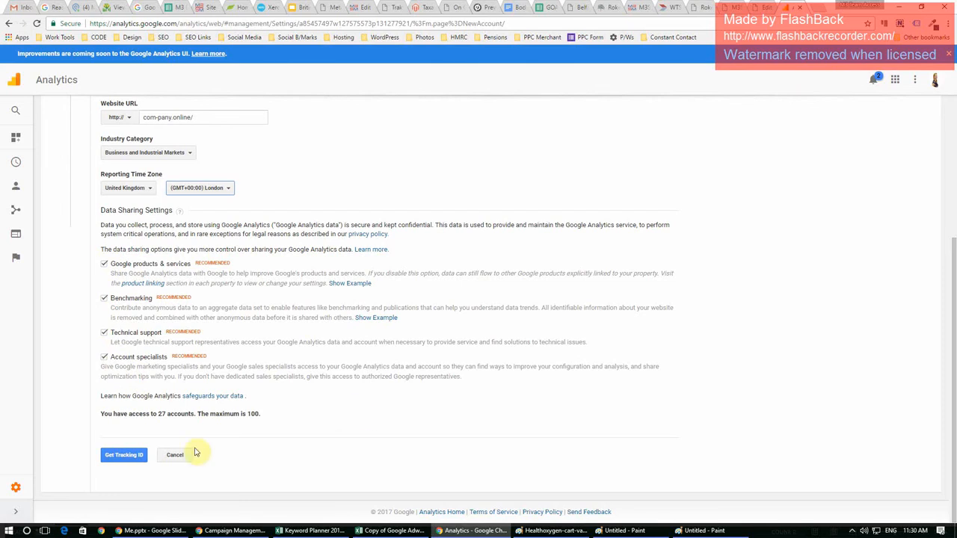
click(123, 457)
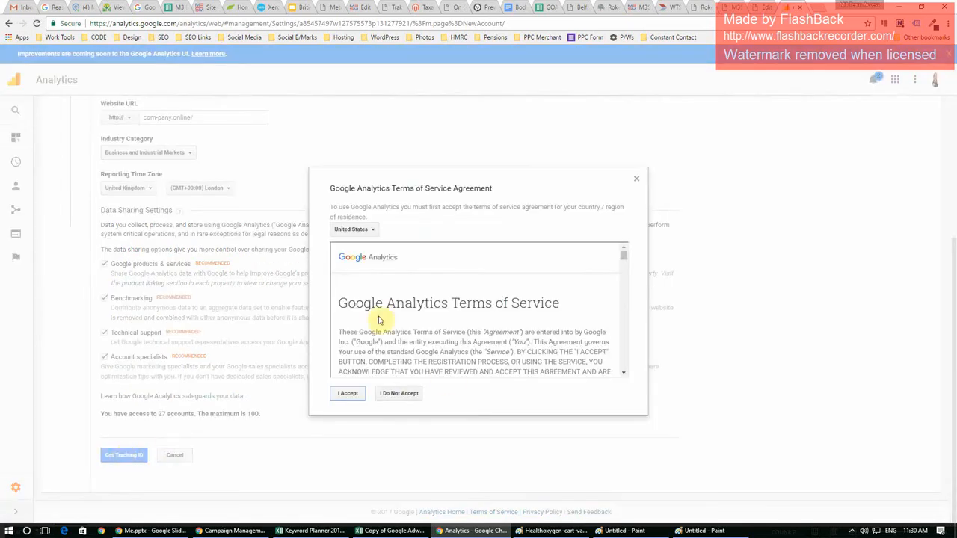
click(372, 232)
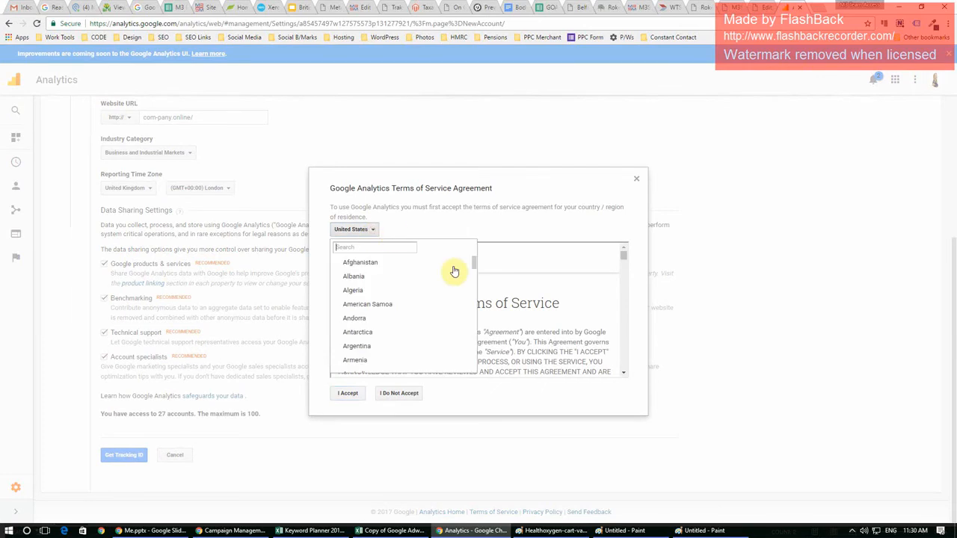
drag(474, 262, 486, 363)
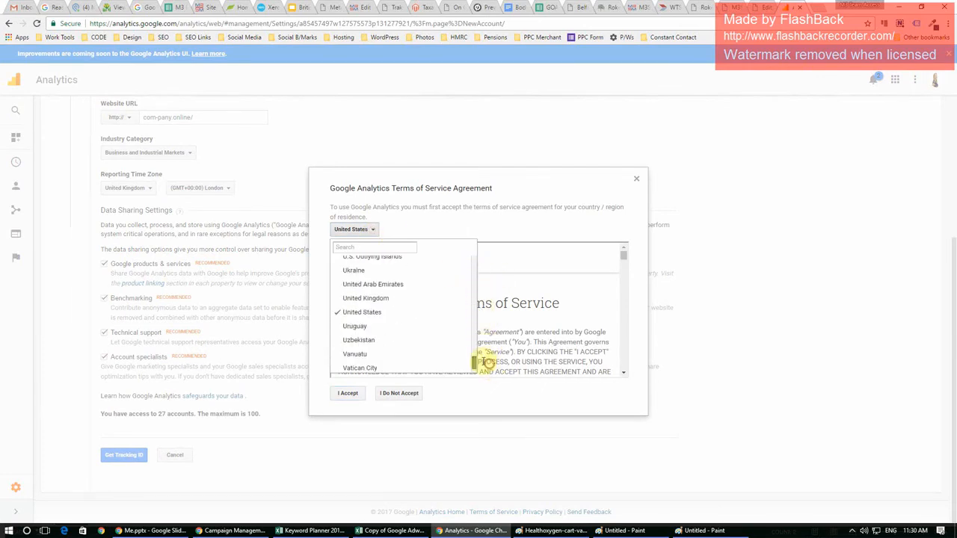
click(378, 299)
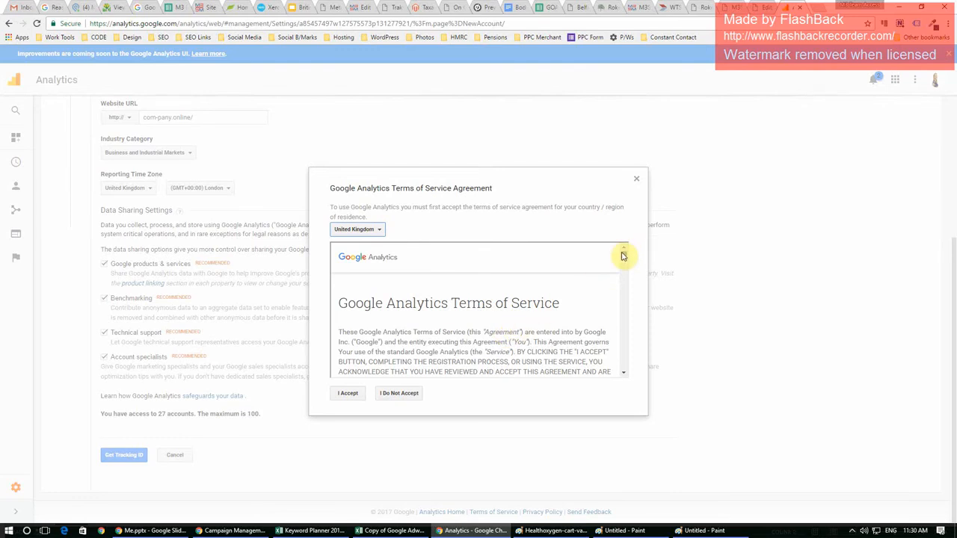
drag(623, 257, 621, 365)
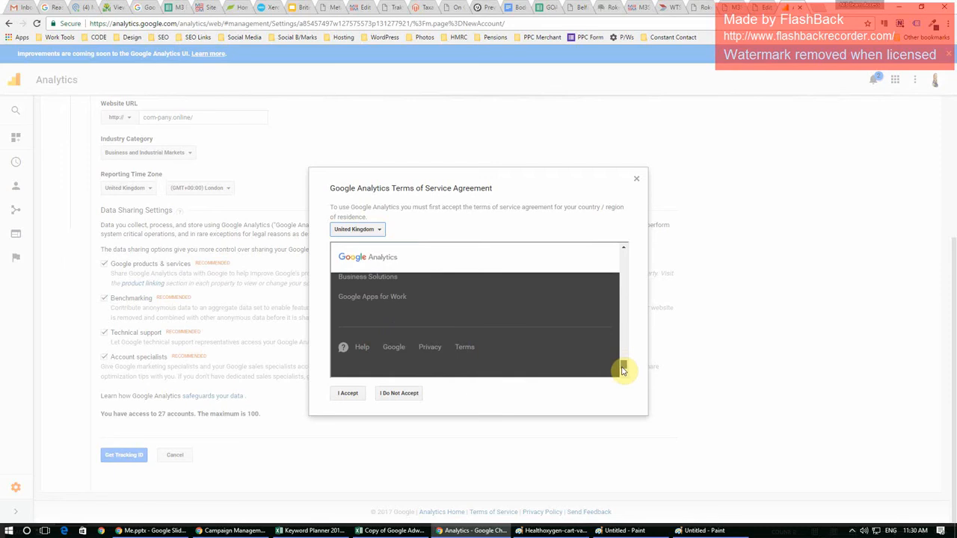
click(348, 394)
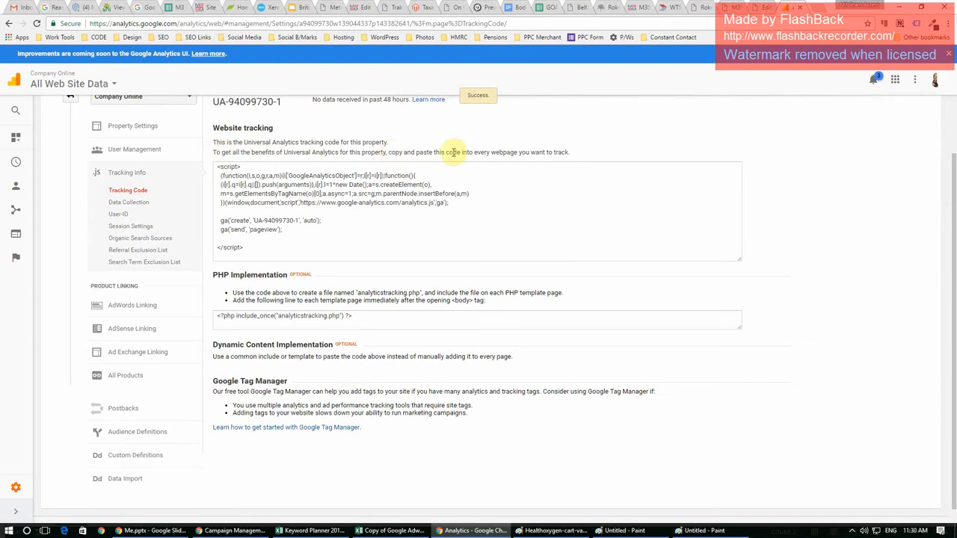
Copy the full website tracking script from the property's tracking code page.
drag(574, 153, 387, 151)
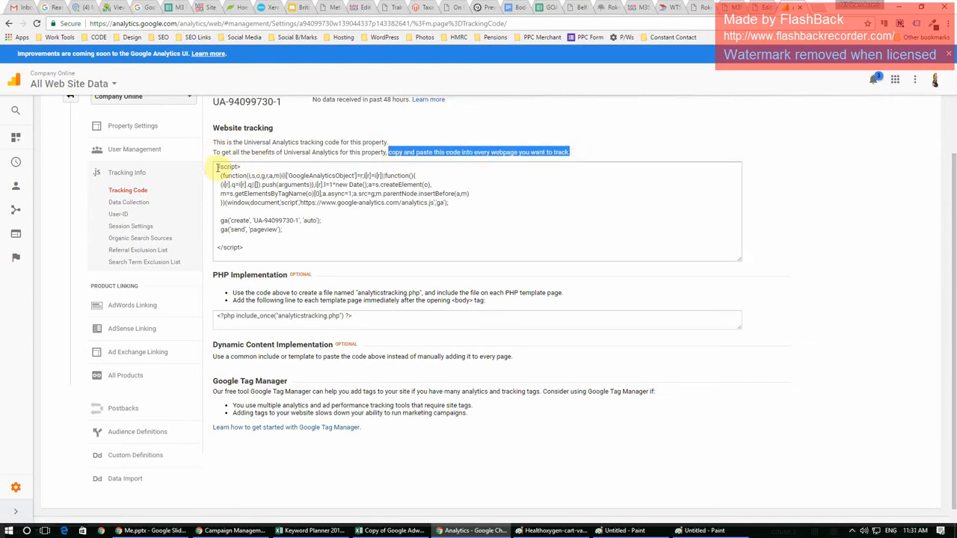
drag(217, 166, 247, 255)
key(ctrl+c)
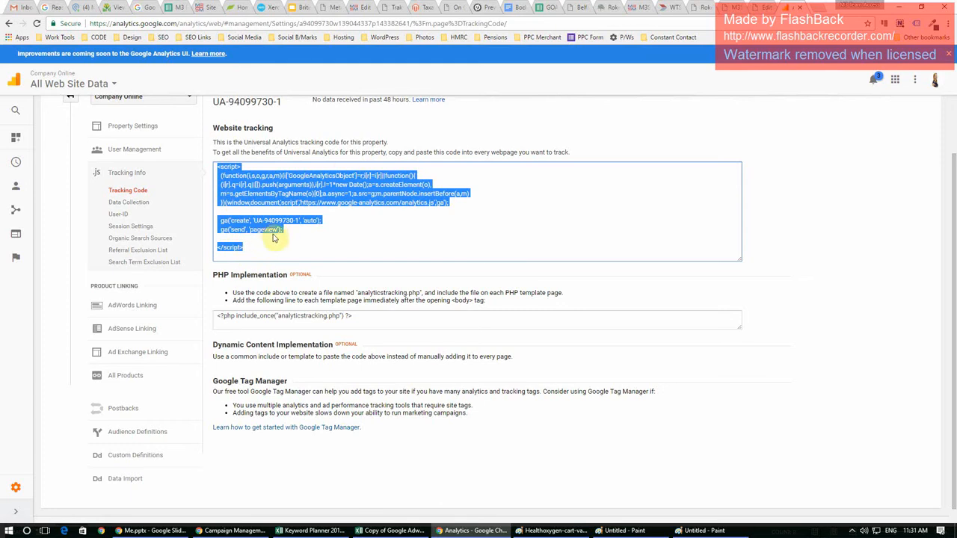
Paste the tracking script below the Google Tag Manager code and above </head> in the Quest theme's header.php, and update the file.
click(763, 8)
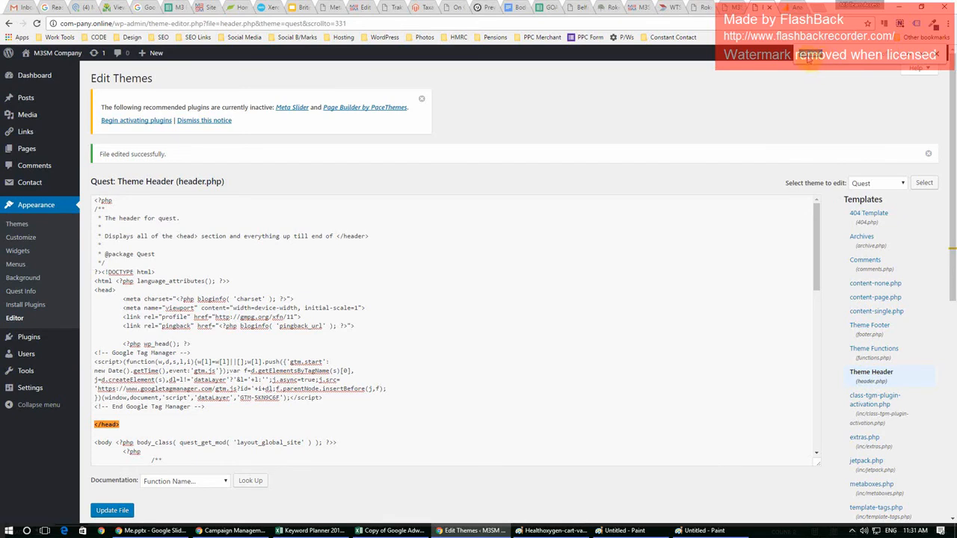
click(130, 424)
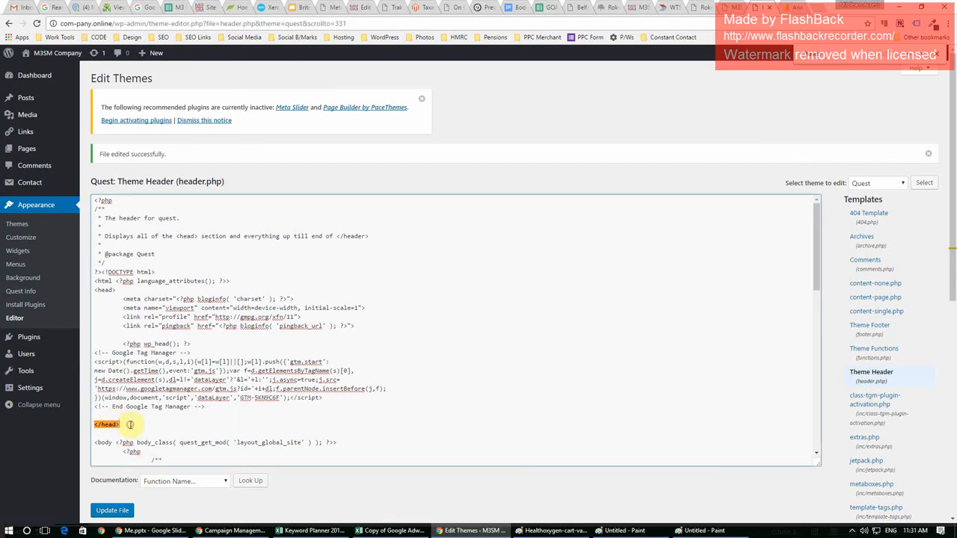
drag(205, 408, 93, 349)
click(213, 407)
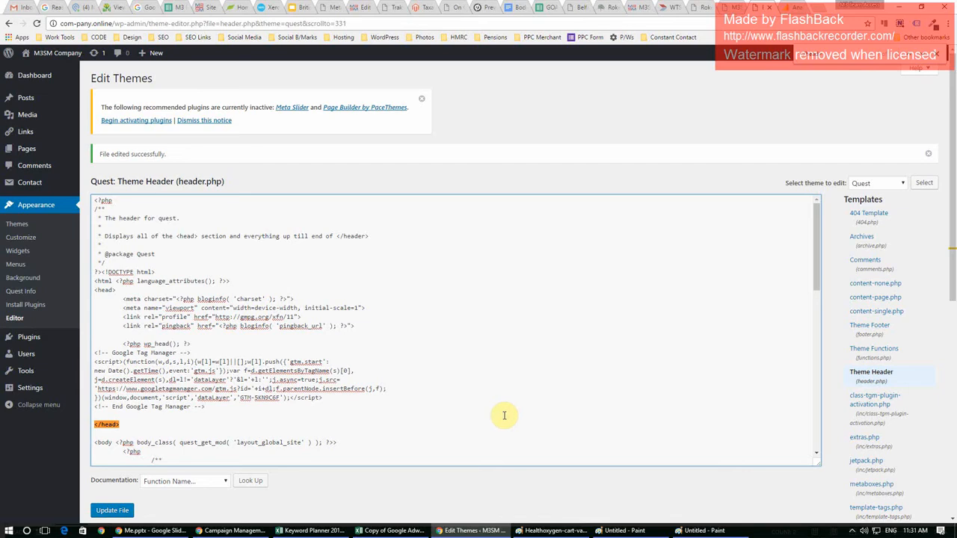
key(Return)
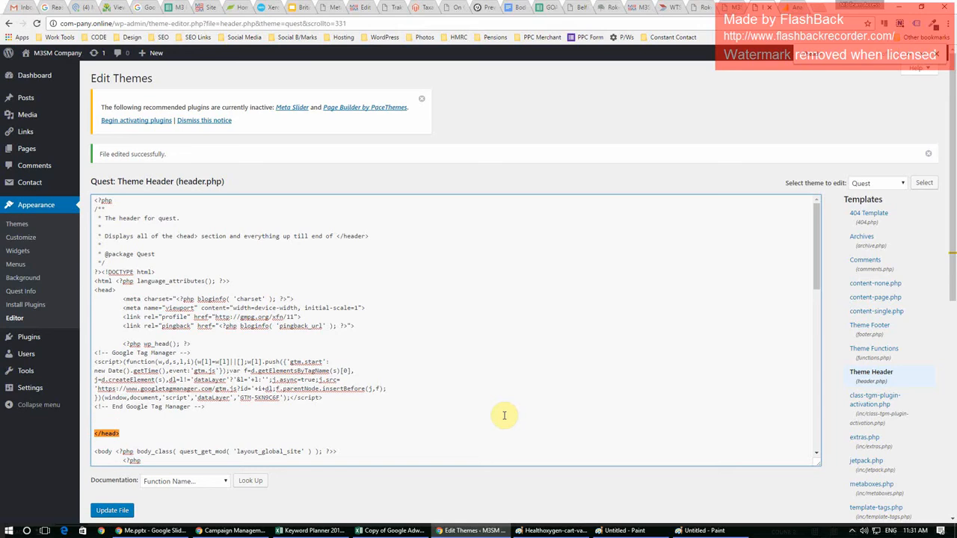
key(ctrl+v)
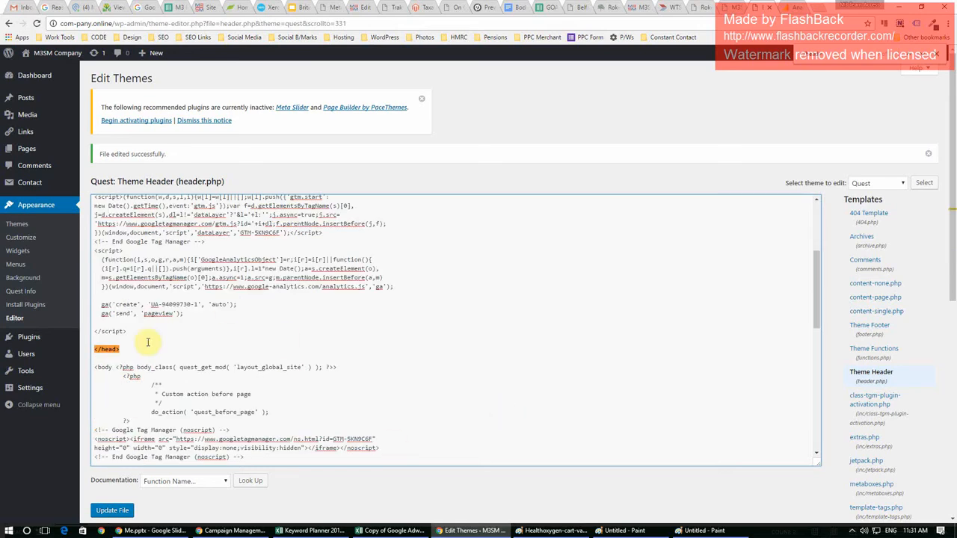
click(112, 511)
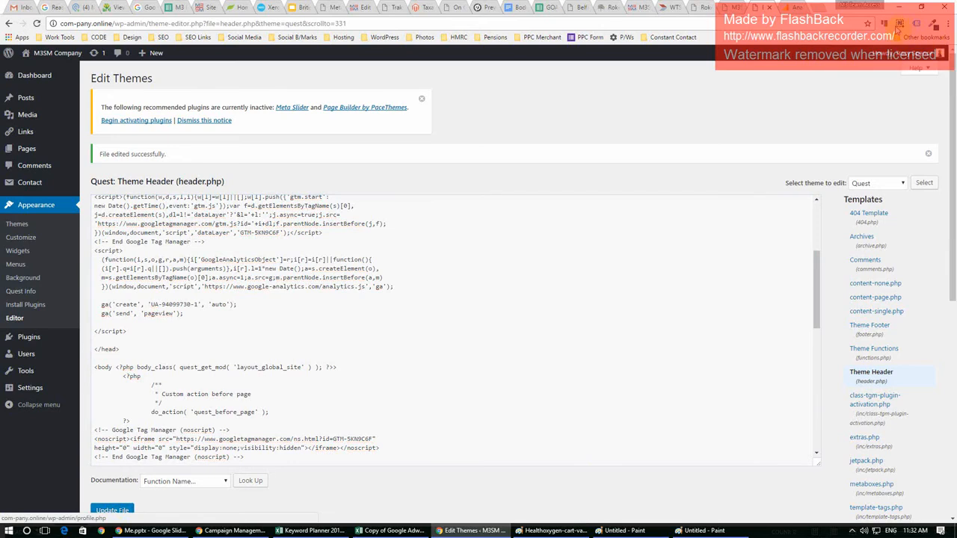
Reload the com-pany.online homepage to view the site with the updated theme header.
click(731, 7)
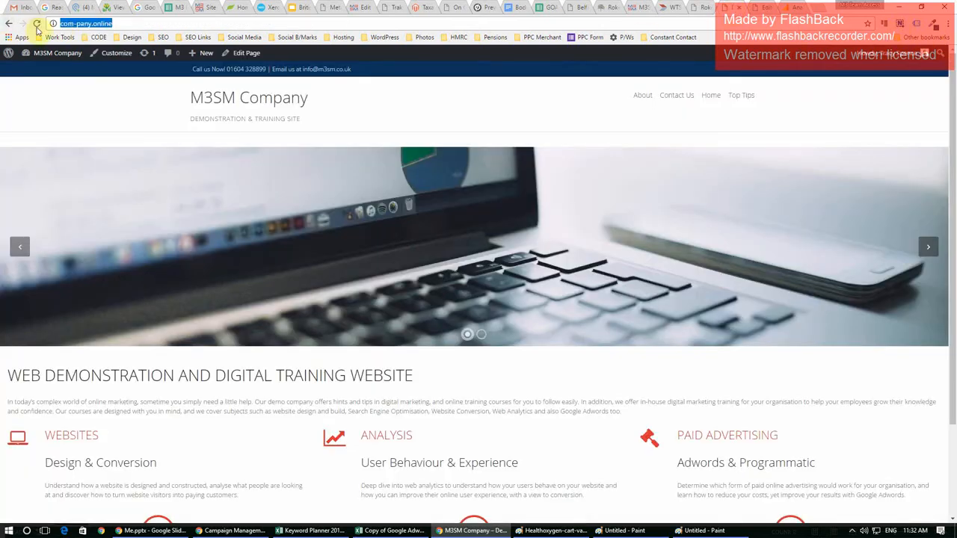
click(37, 24)
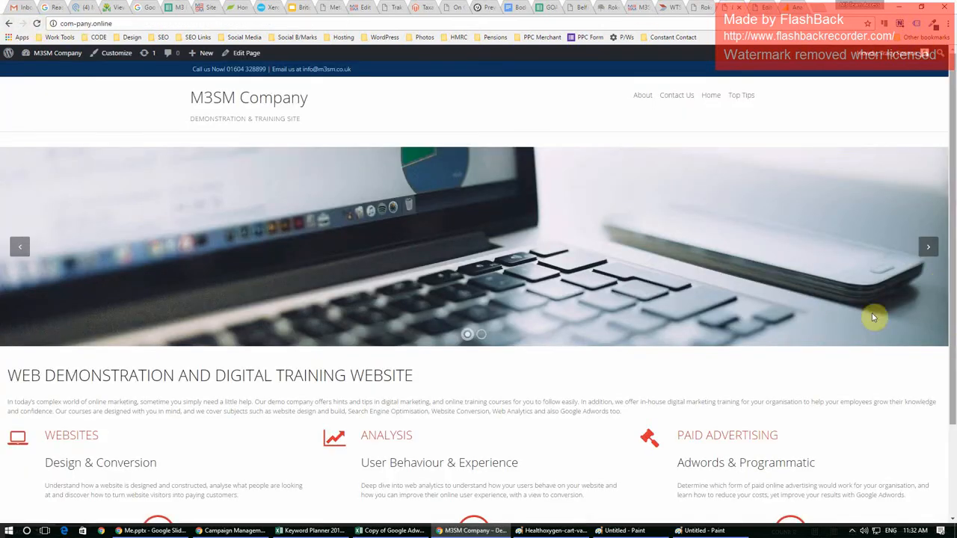
View the com-pany.online homepage's source code and search it for "google", moving through the matches to the Google Analytics script.
right_click(908, 366)
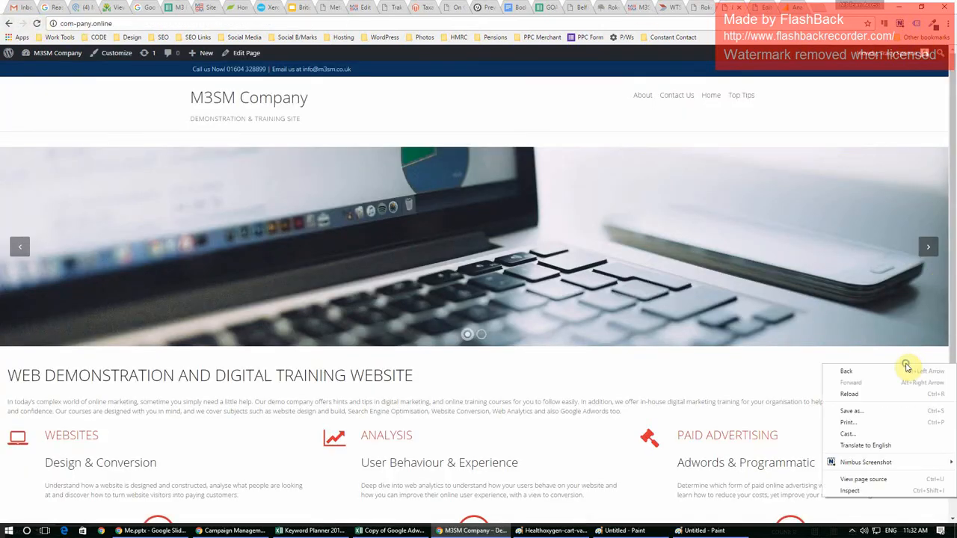
click(878, 479)
key(ctrl+f)
text(google)
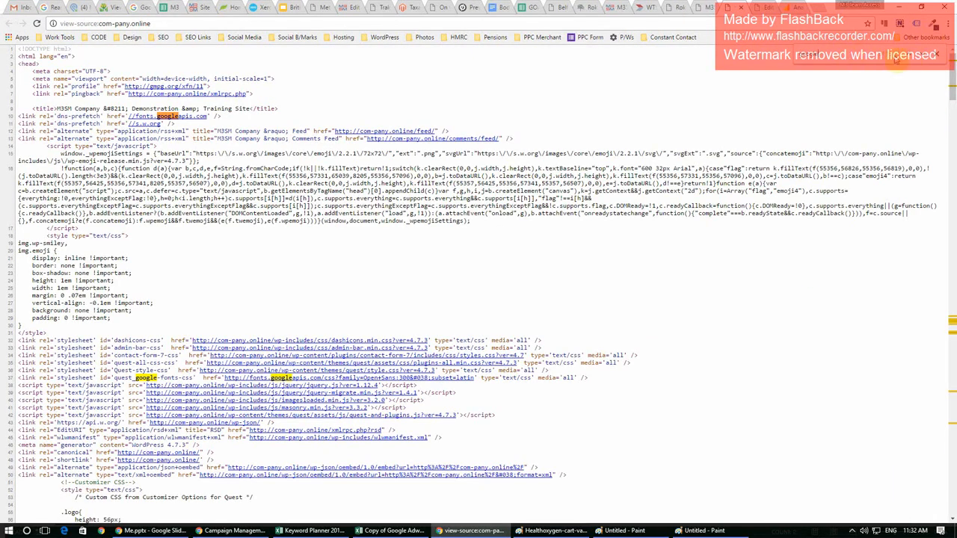
click(924, 52)
click(924, 52)
click(924, 52)
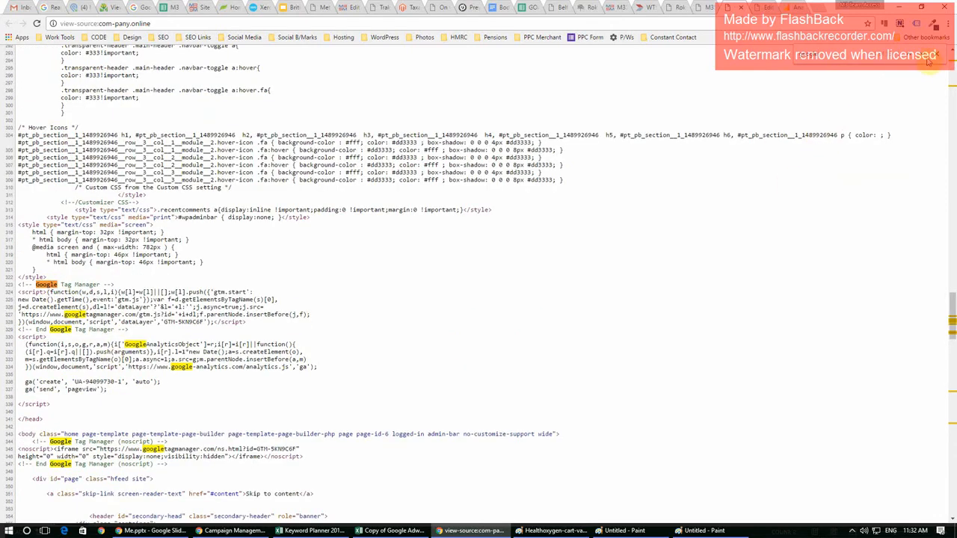
click(925, 54)
click(925, 54)
click(925, 54)
click(924, 54)
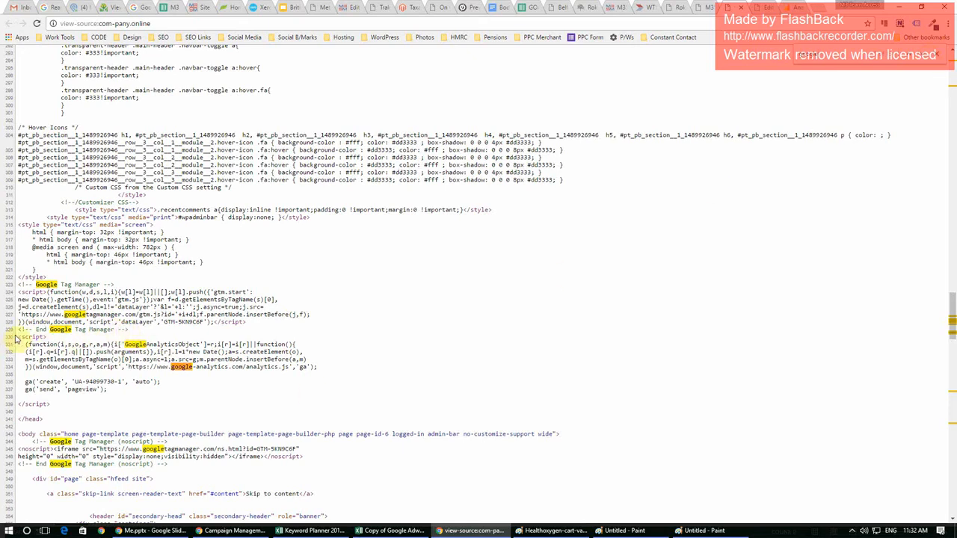
Examine the Google Analytics script in the page source, highlighting the code block and the number in its tracking ID.
drag(16, 336, 91, 385)
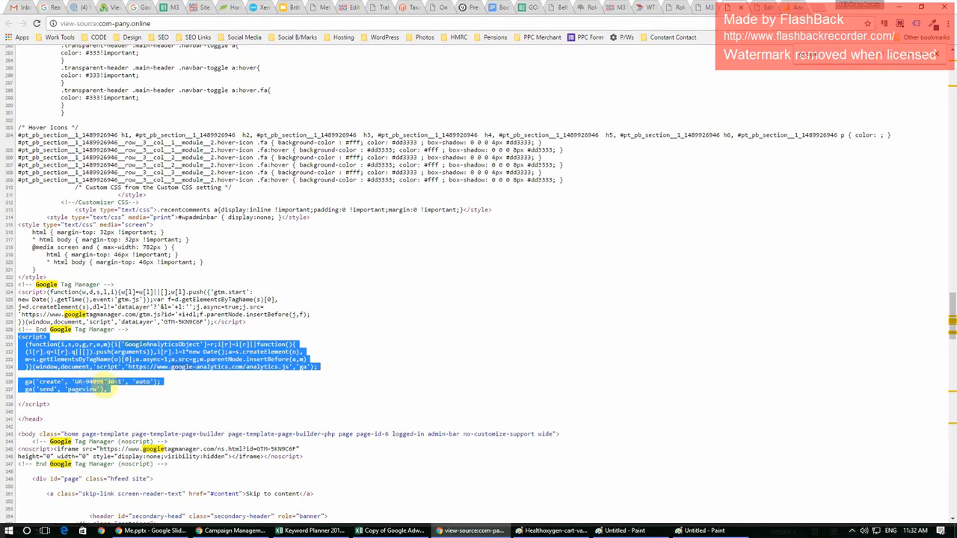
click(101, 383)
drag(119, 381, 85, 382)
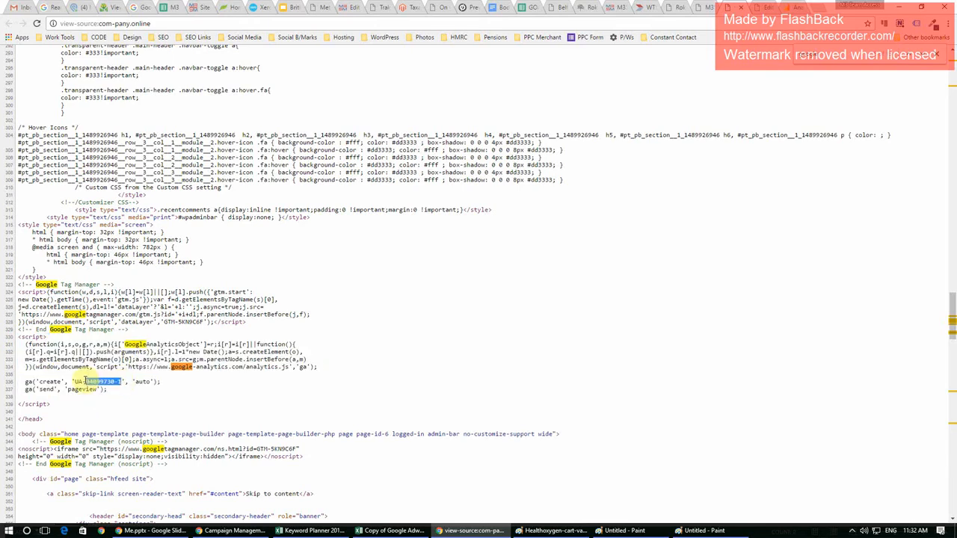
click(52, 412)
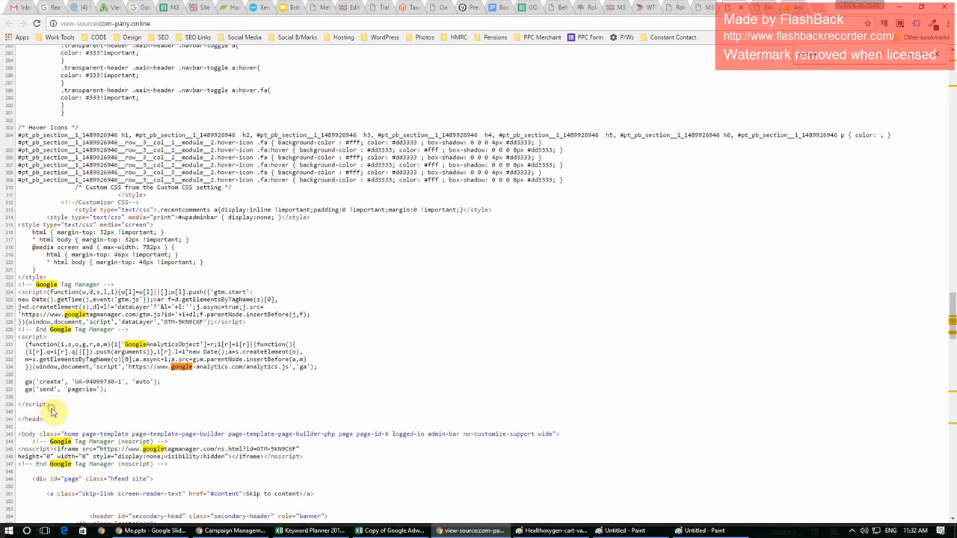
Return to Google Analytics and check the Real-Time Overview report for active users and their location.
click(793, 11)
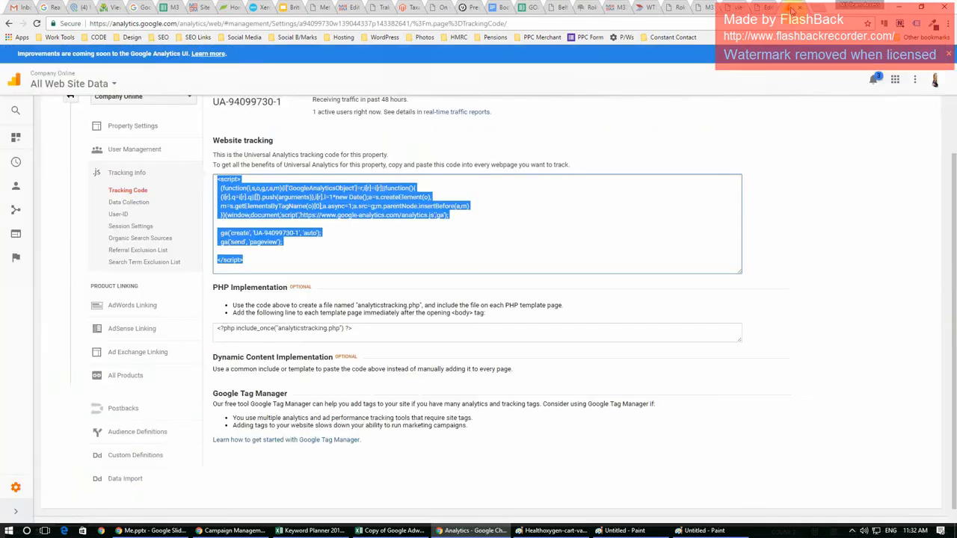
drag(954, 354, 955, 246)
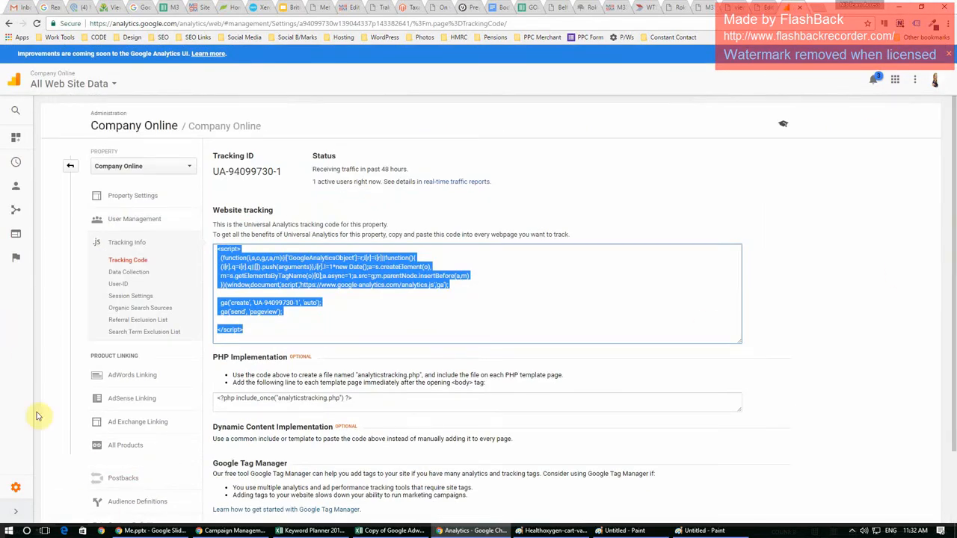
click(15, 185)
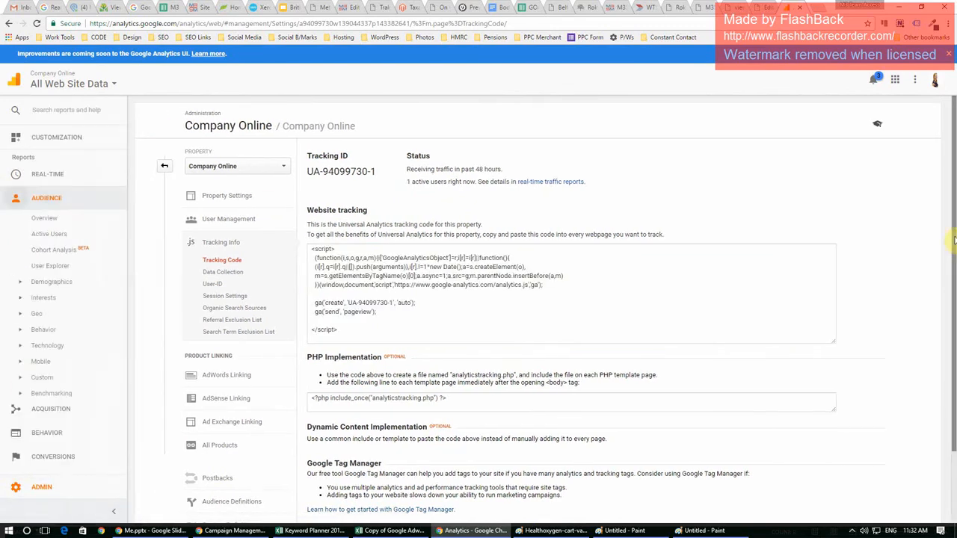
click(41, 173)
click(44, 195)
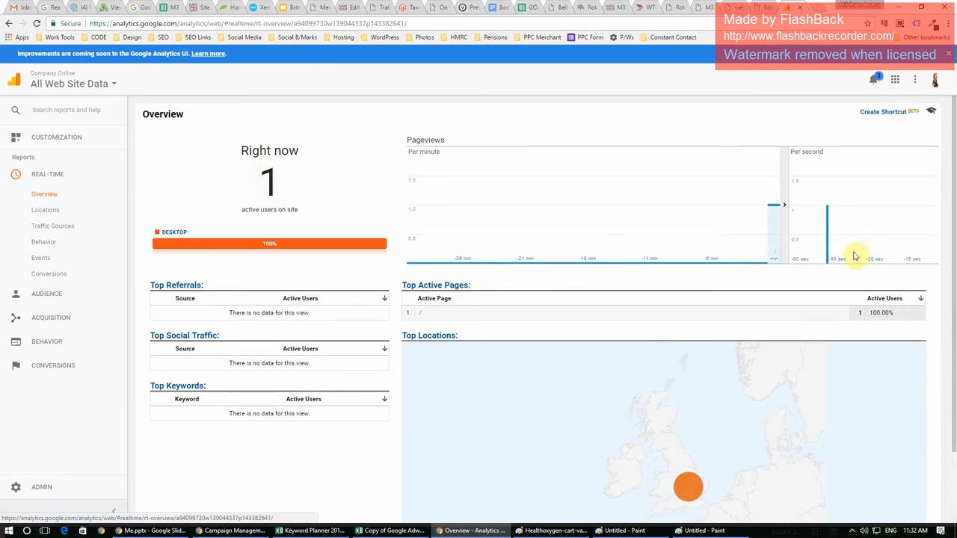
mouse_move(689, 490)
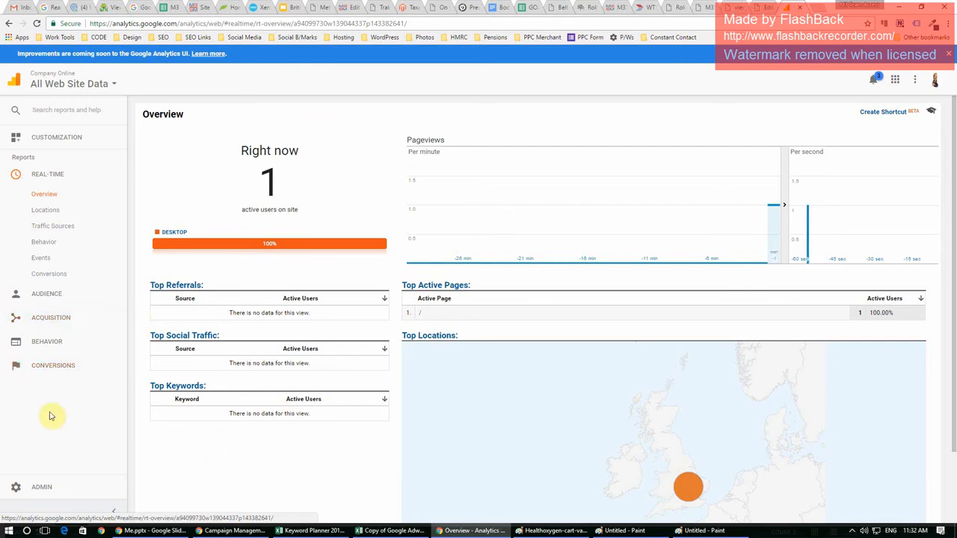
Look through the Audience and Acquisition report sections, and open the Search Console Queries report.
click(46, 296)
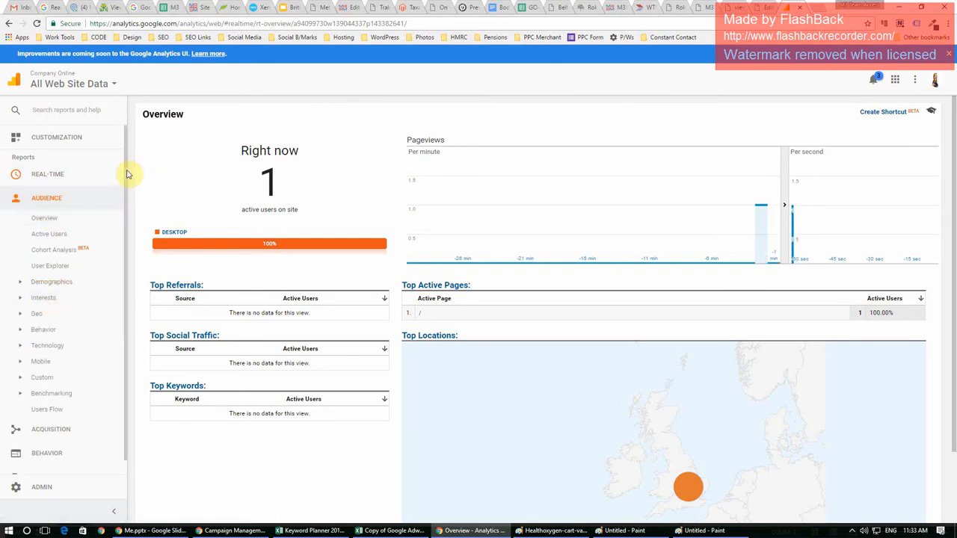
scroll(128, 180, down, 1)
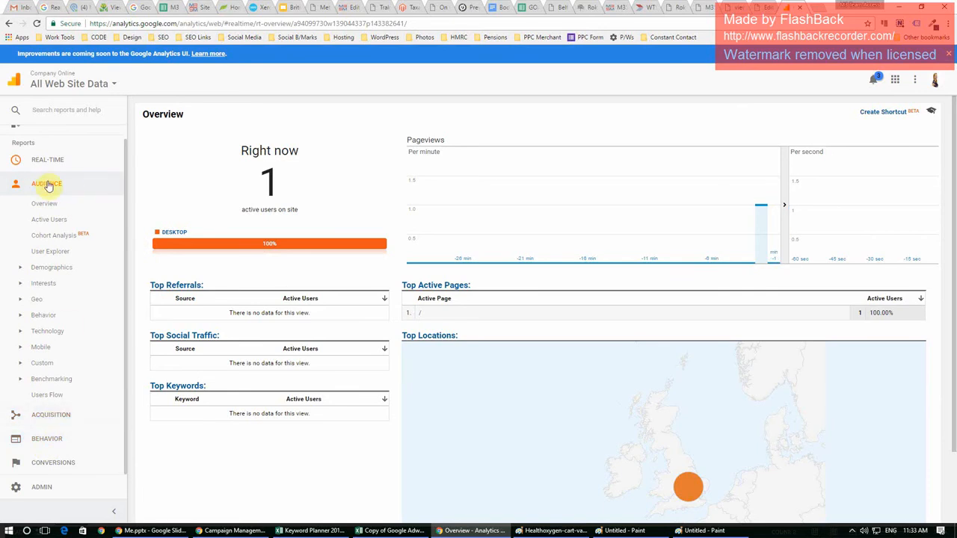
click(59, 416)
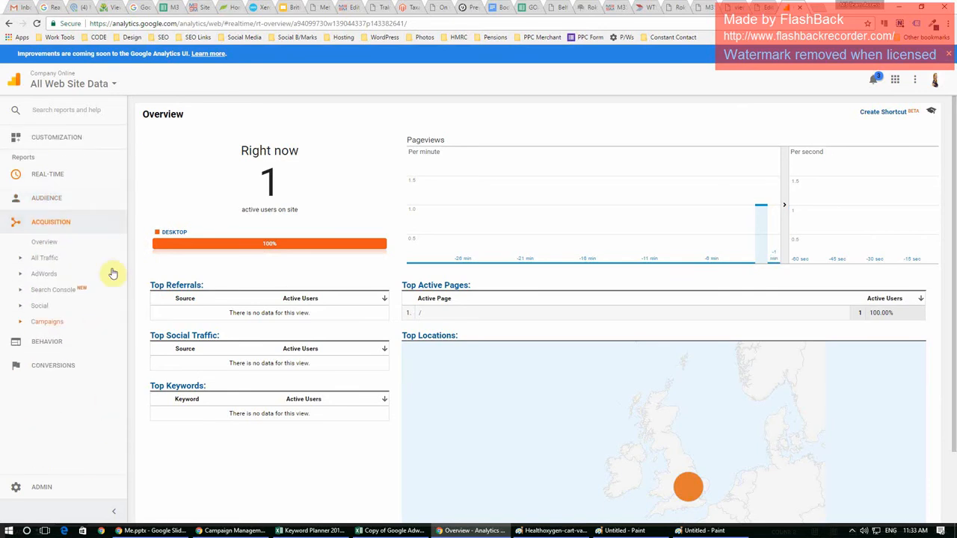
click(53, 292)
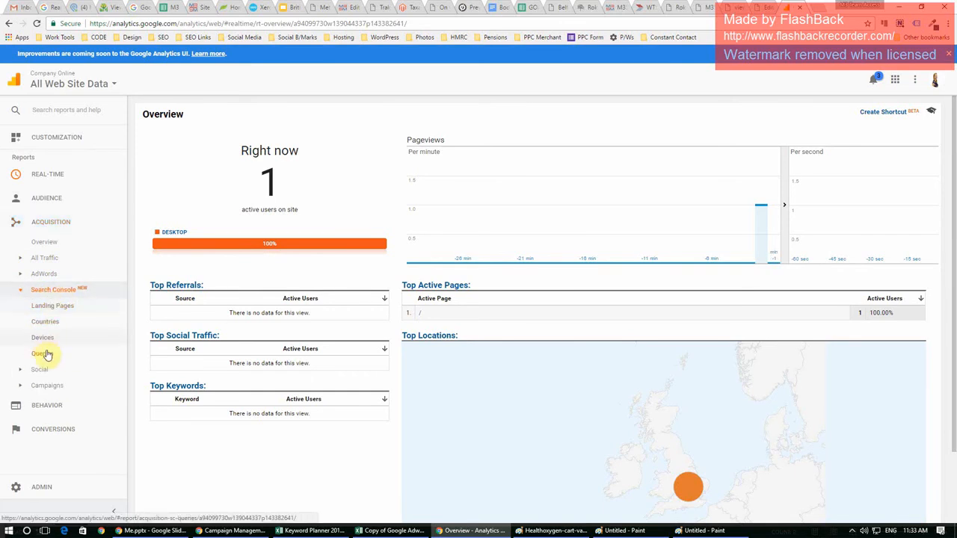
click(43, 354)
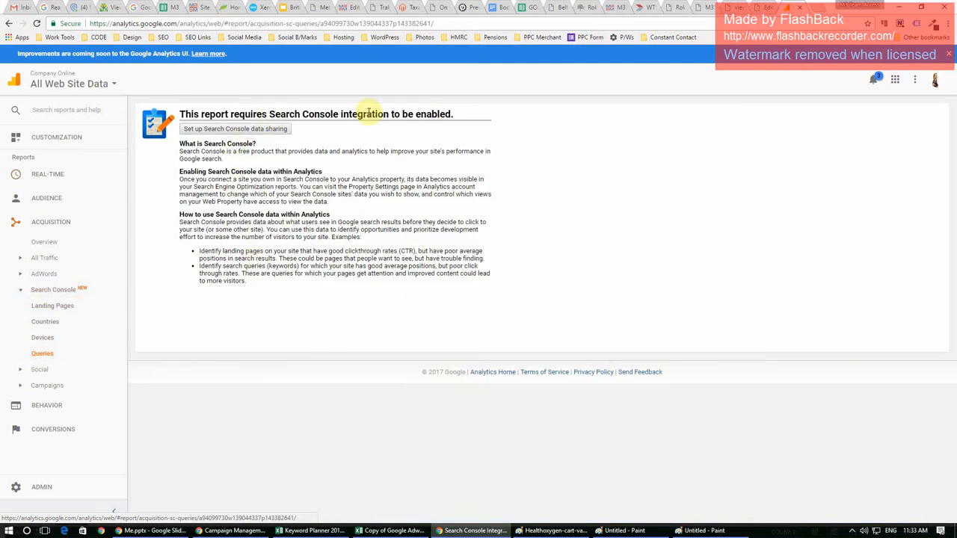
Start Search Console data sharing from the Company Online property settings and open the Search Console site association for editing.
click(231, 129)
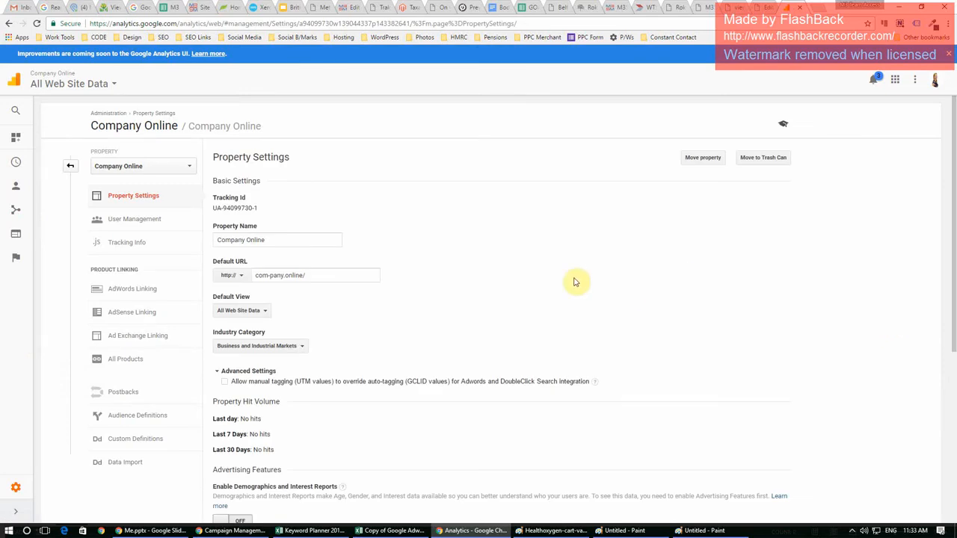
drag(955, 188, 946, 351)
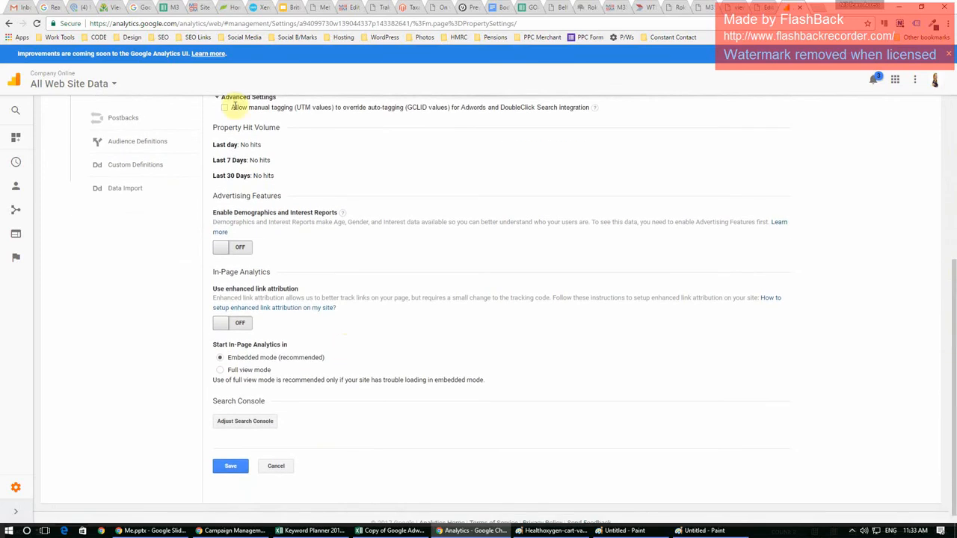
click(247, 421)
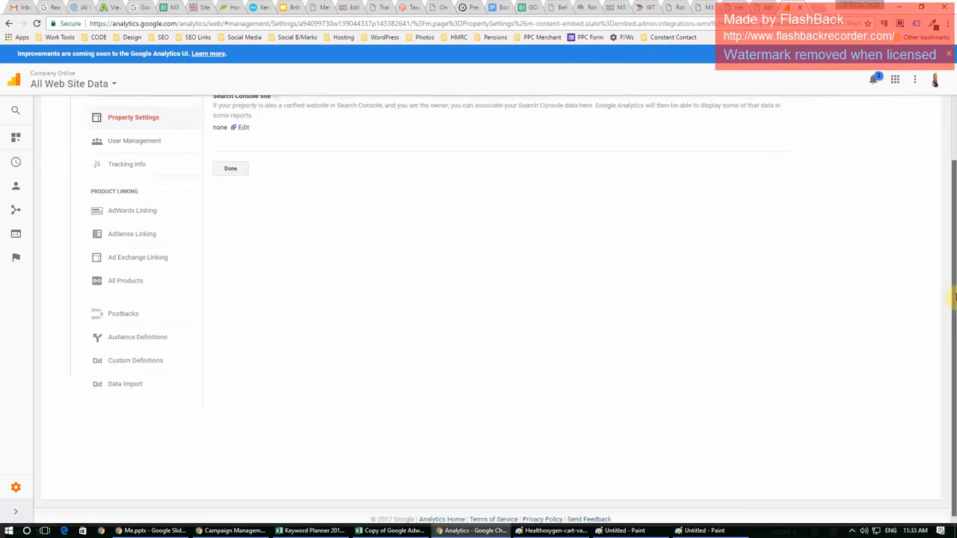
mouse_move(275, 174)
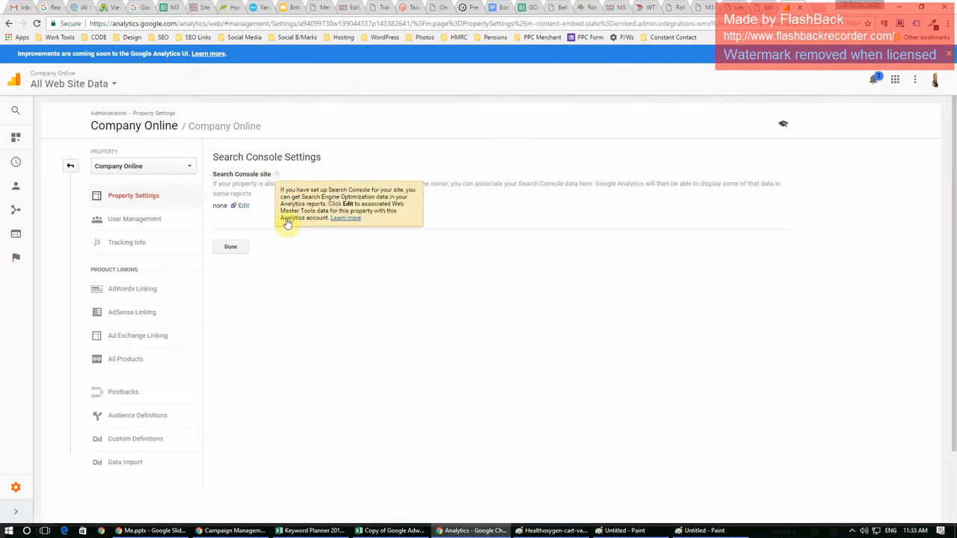
click(245, 211)
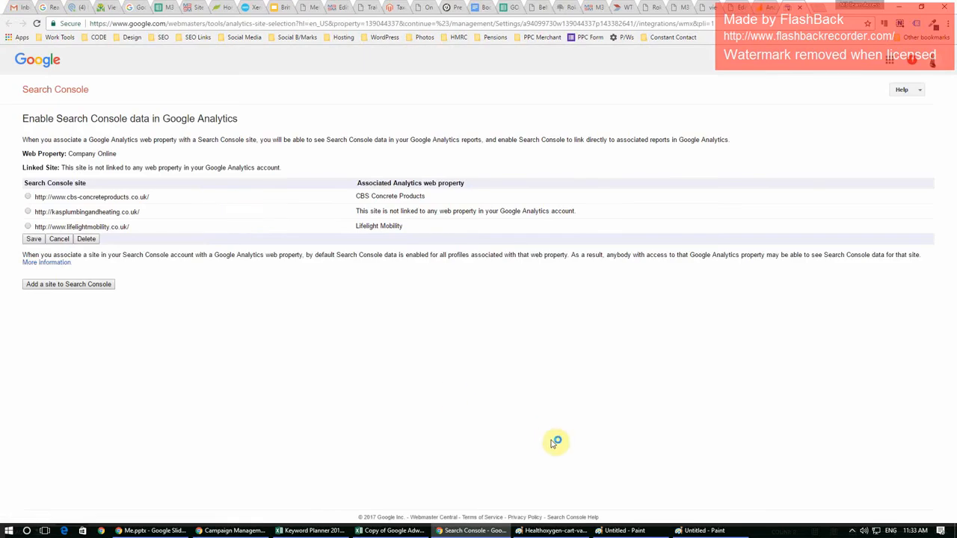
Add com-pany.online to Search Console as a website property, using the address copied from the WordPress site.
click(66, 286)
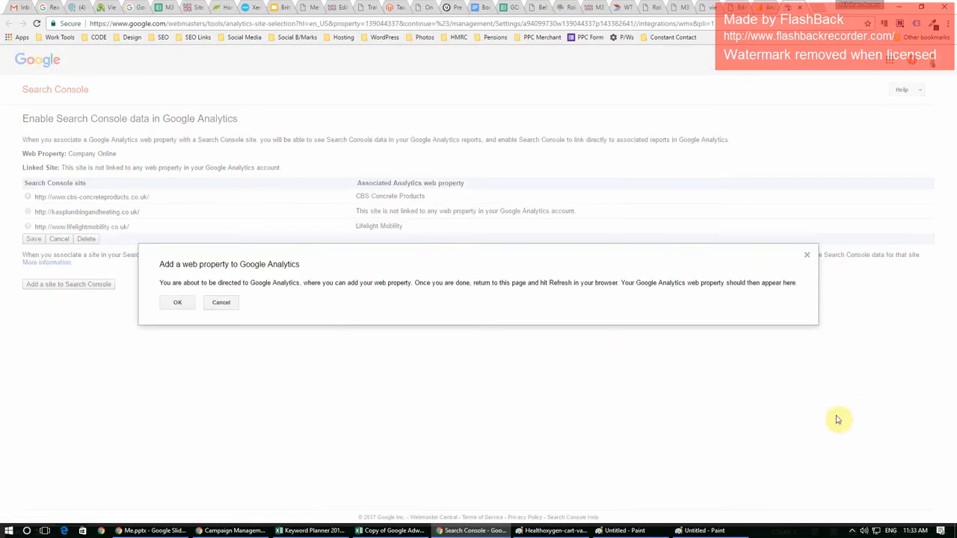
click(176, 303)
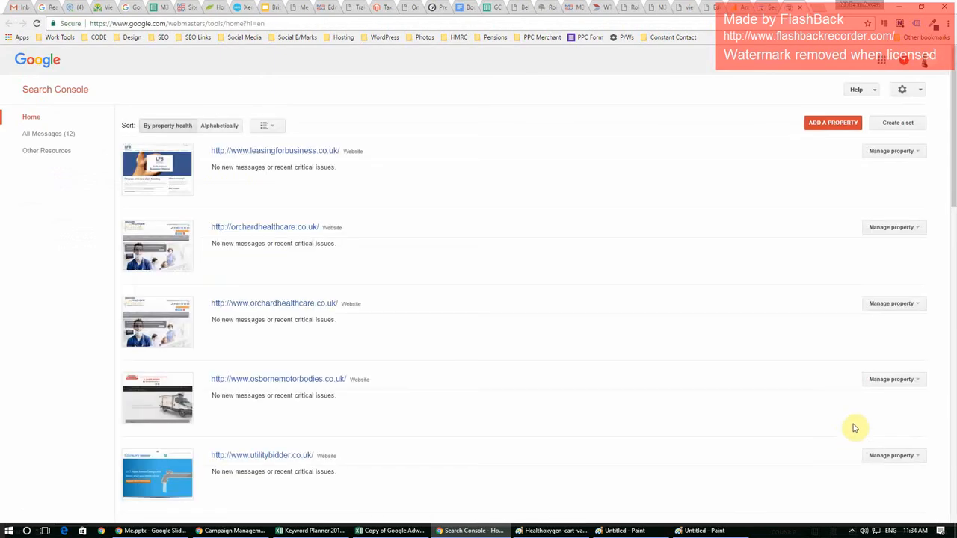
click(844, 123)
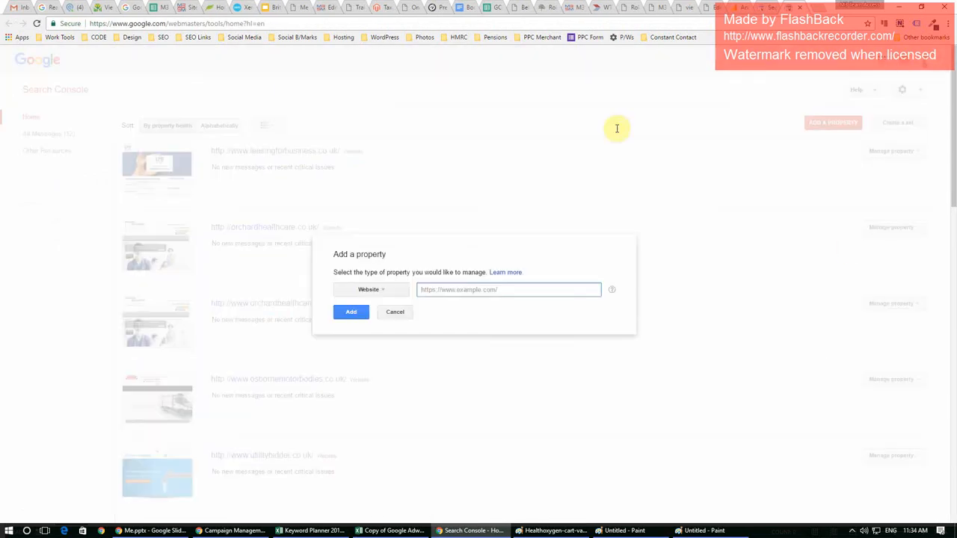
click(692, 9)
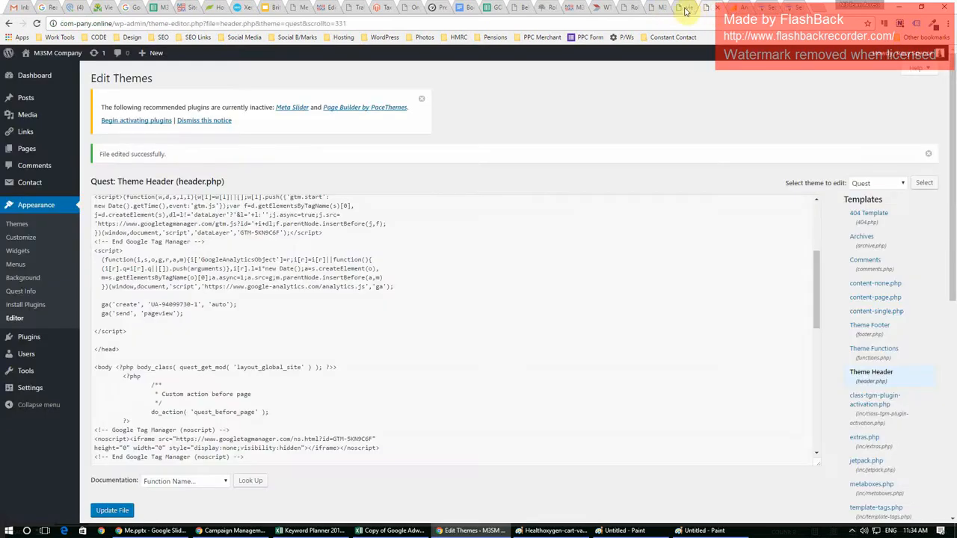
drag(117, 23, 36, 23)
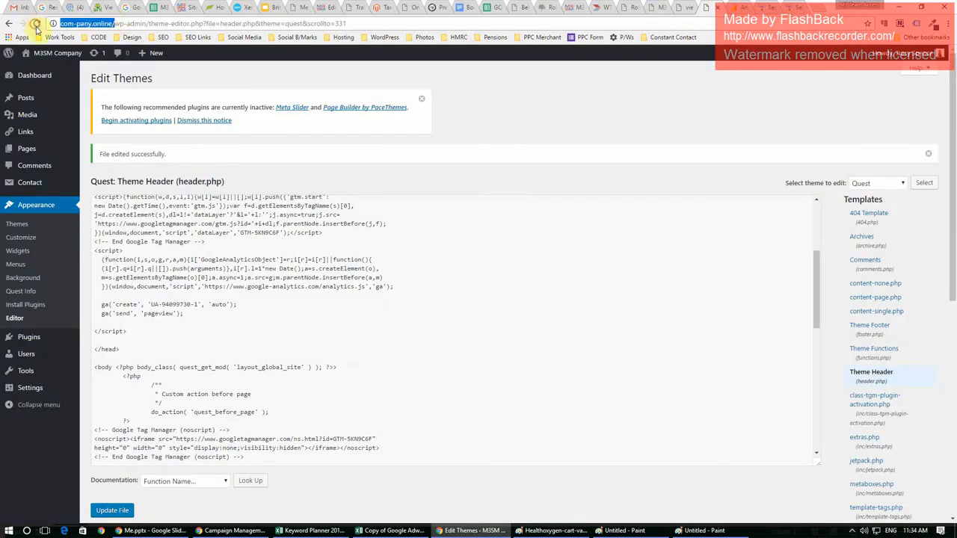
click(793, 9)
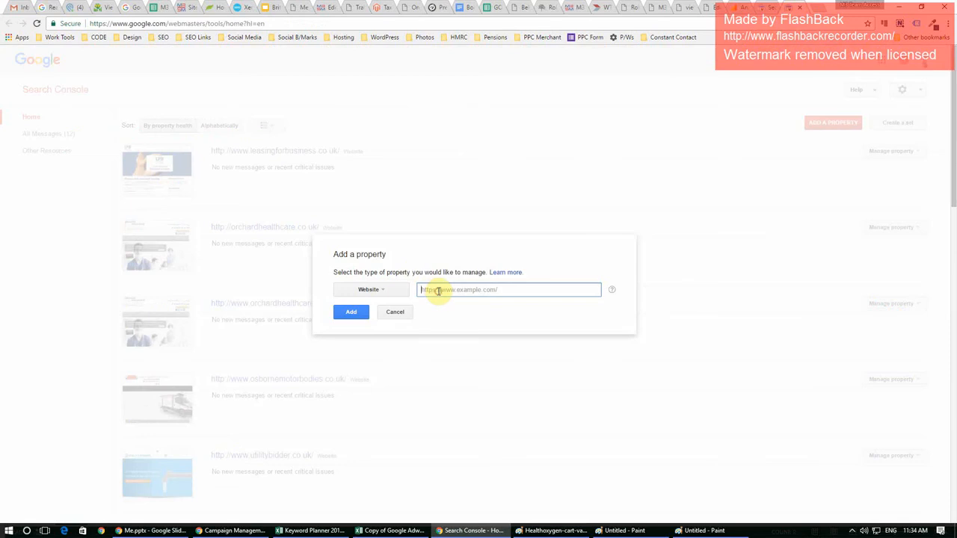
click(350, 312)
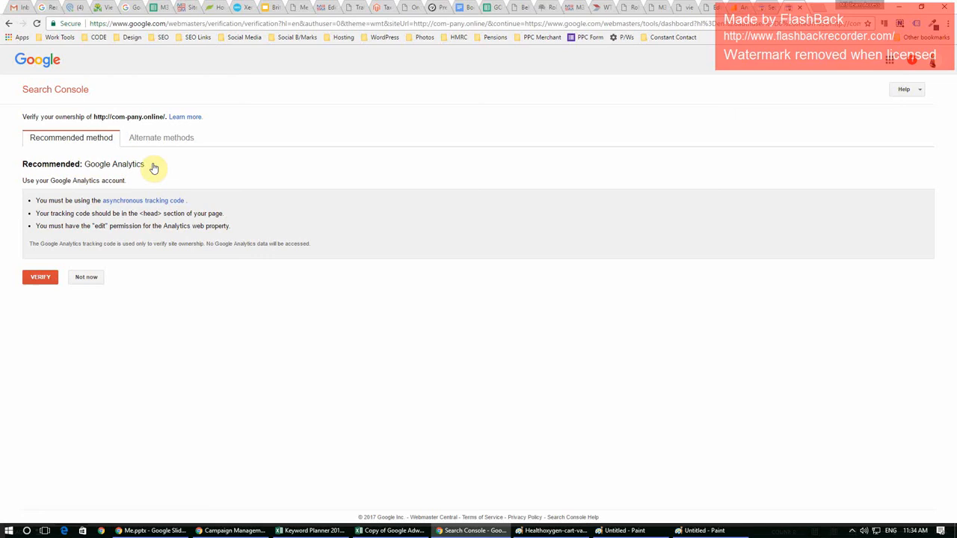
click(41, 279)
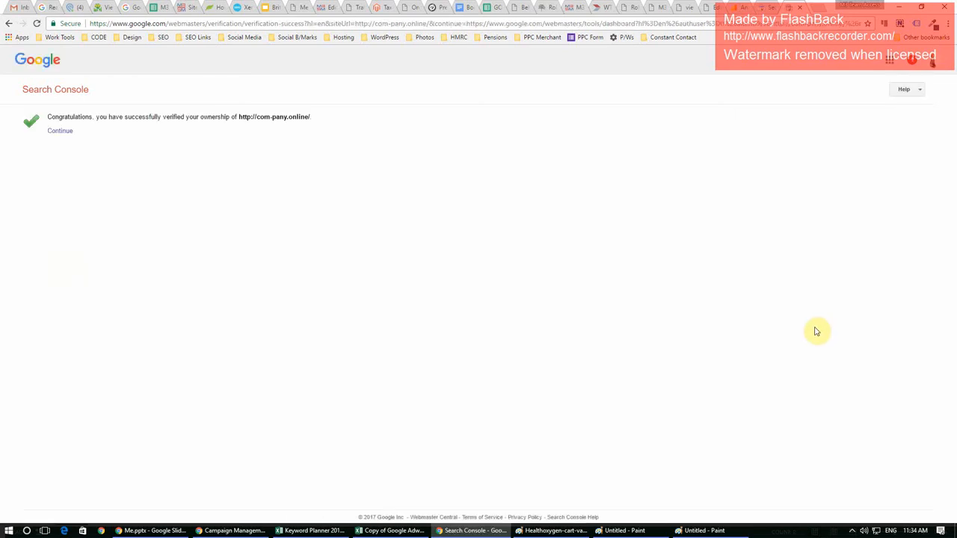
click(60, 135)
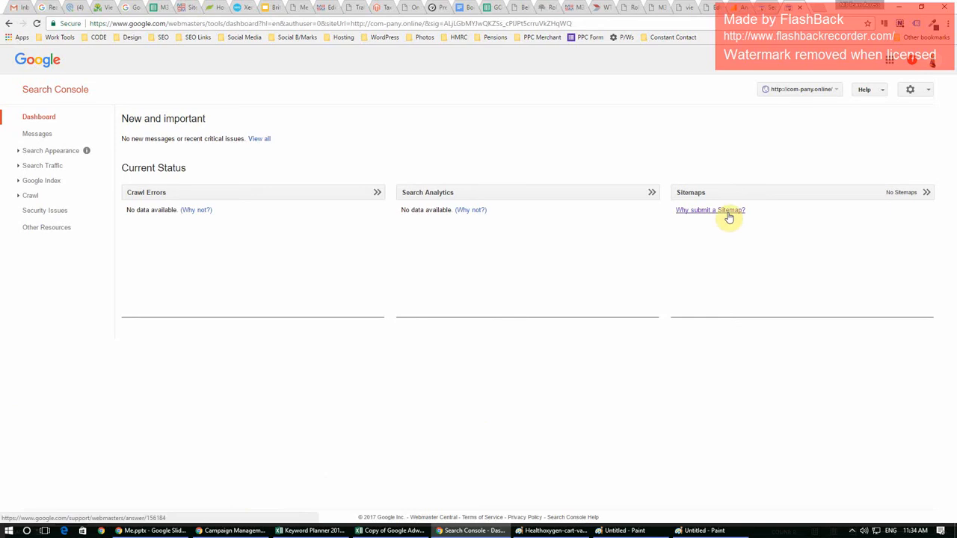
click(739, 9)
mouse_move(265, 174)
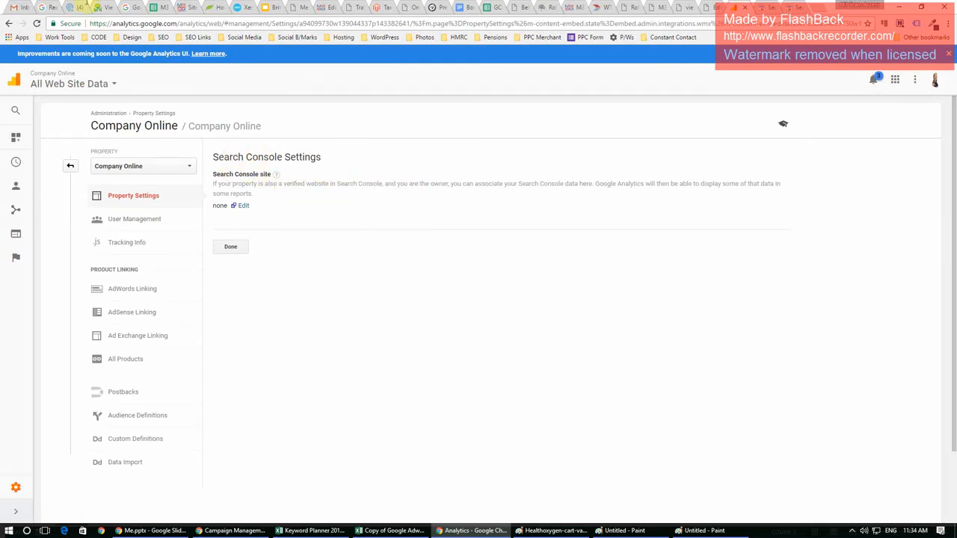
click(241, 206)
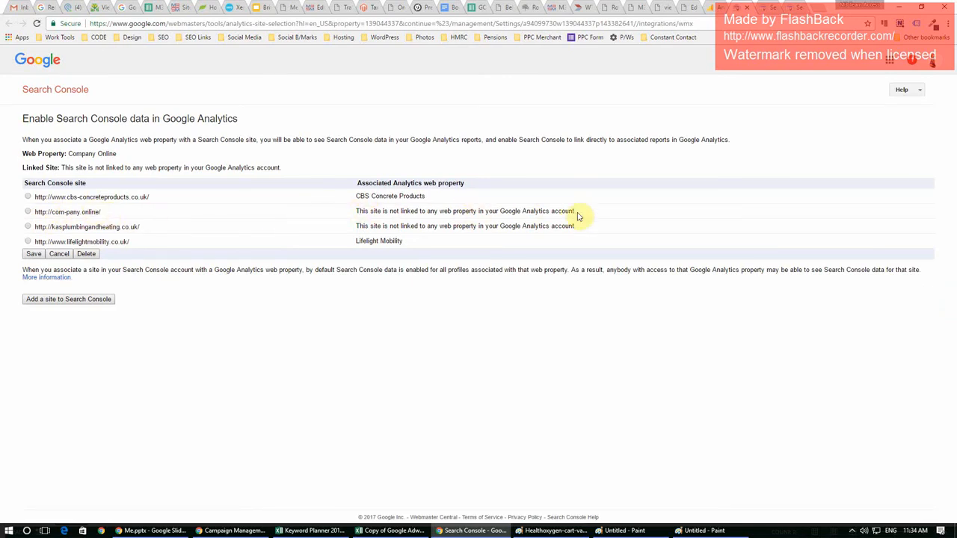
click(28, 212)
click(33, 254)
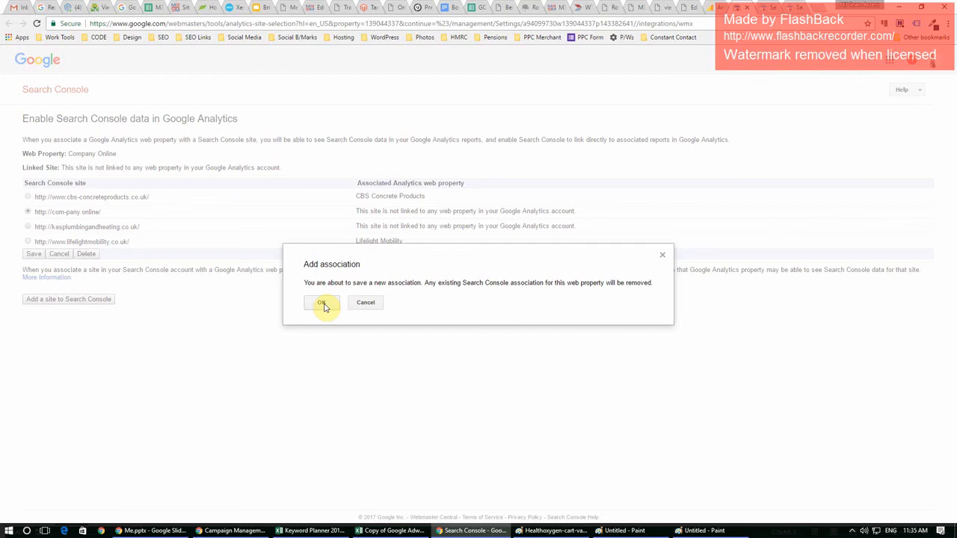
click(321, 304)
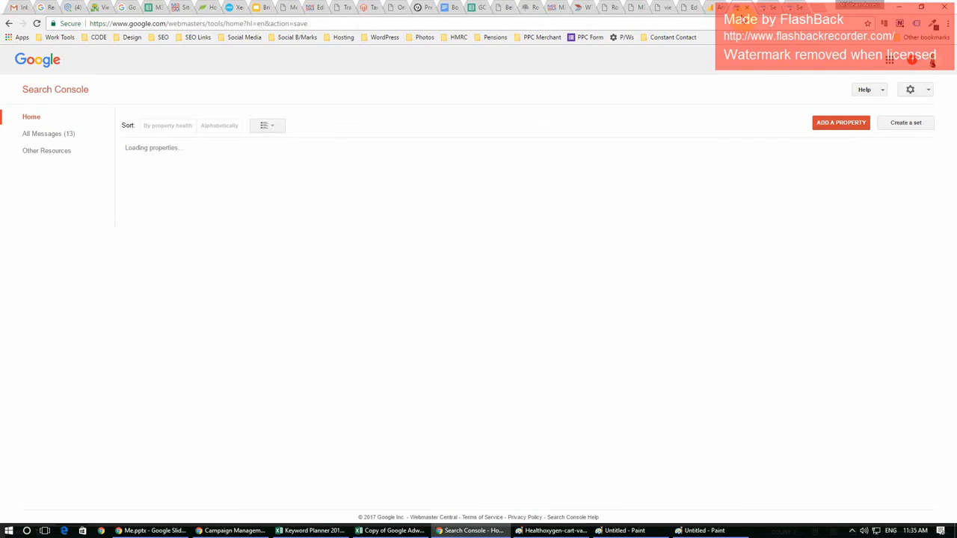
Return to the Company Online property settings in Analytics, enable Demographics and Interest Reports, and save.
click(716, 7)
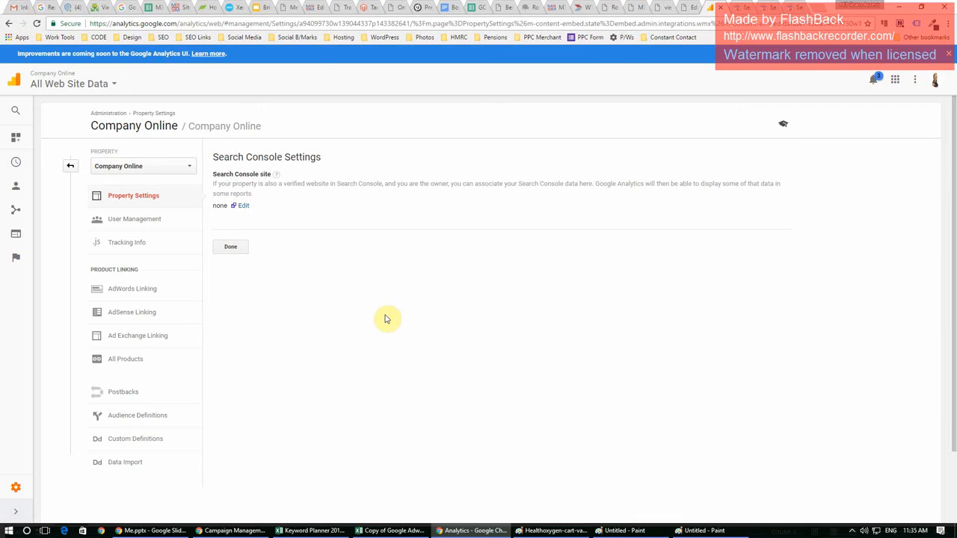
click(233, 251)
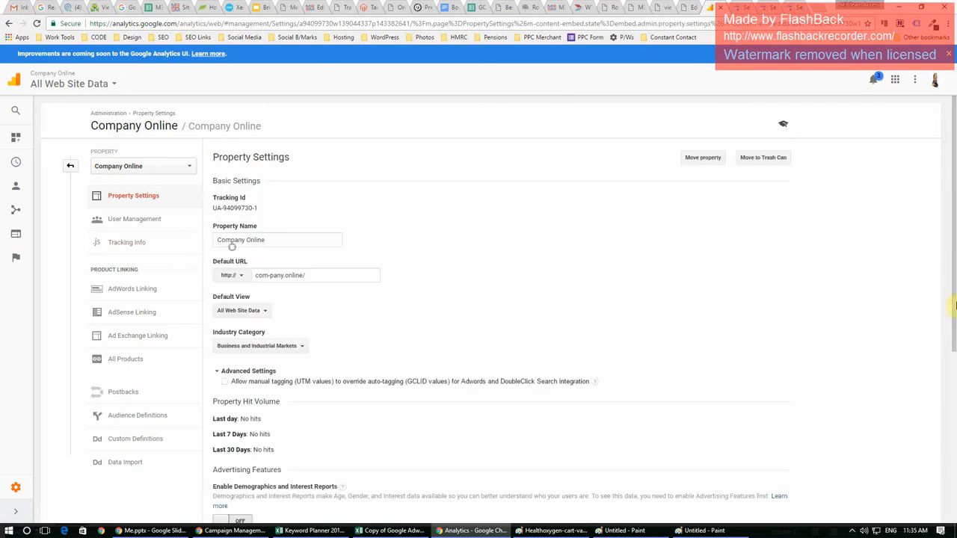
drag(954, 190, 954, 352)
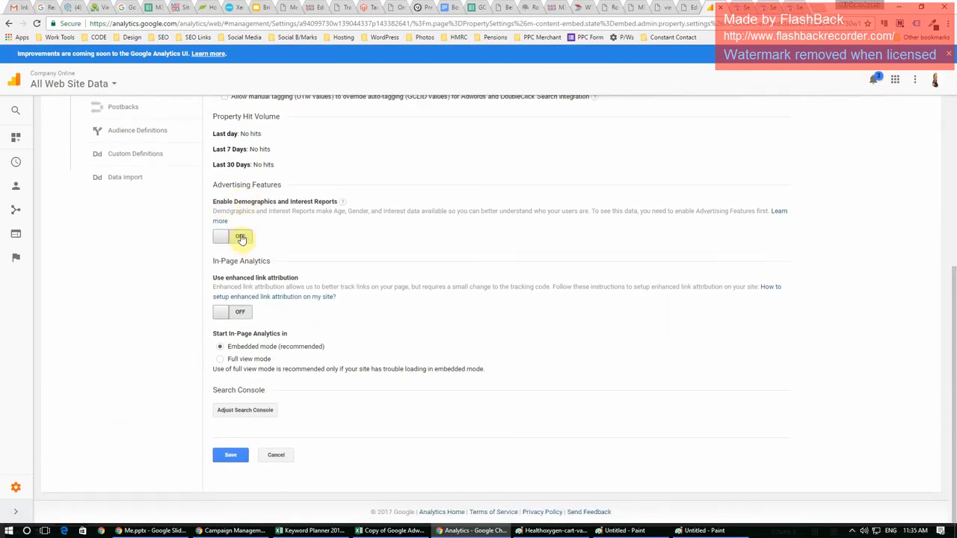
click(241, 238)
click(231, 458)
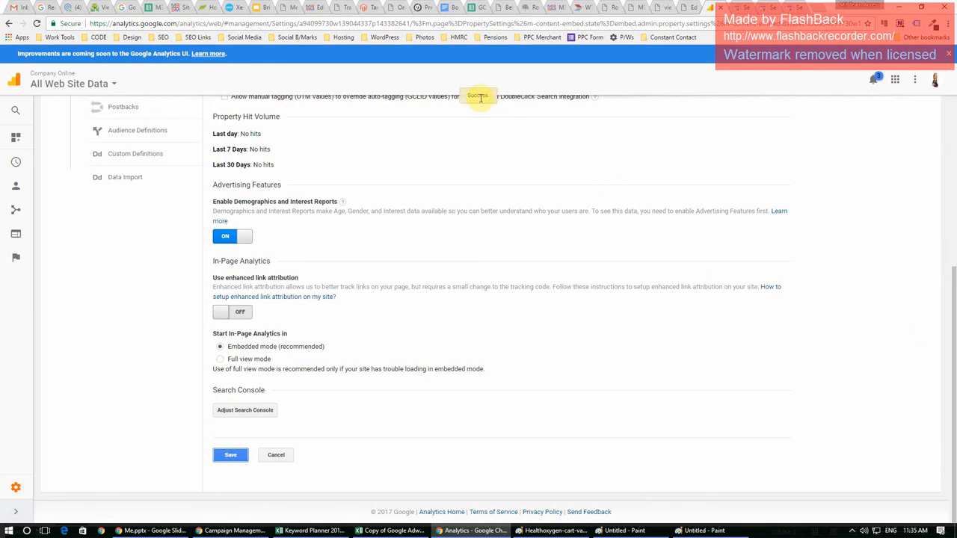
View the Queries, Devices, Countries and Landing Pages reports under the Search Console acquisition data.
click(16, 213)
click(43, 289)
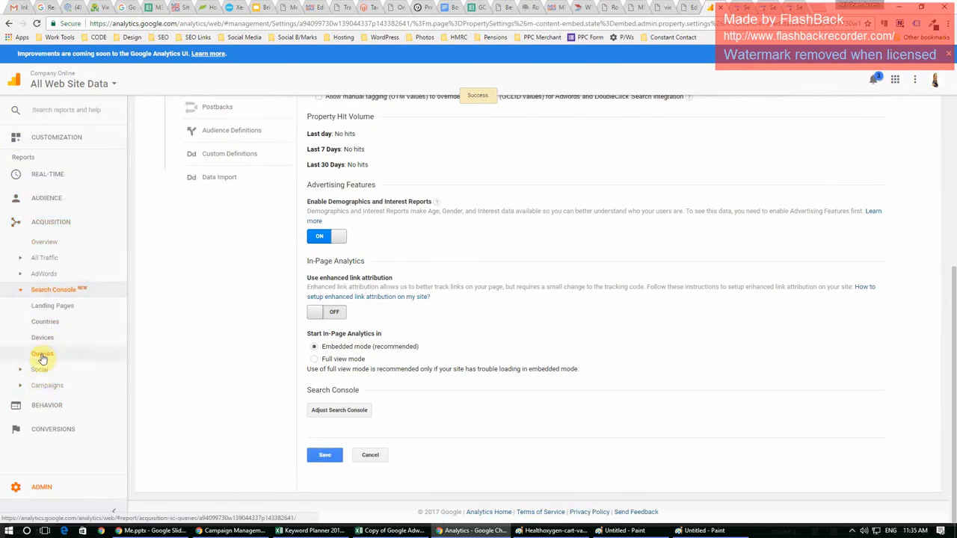
click(42, 356)
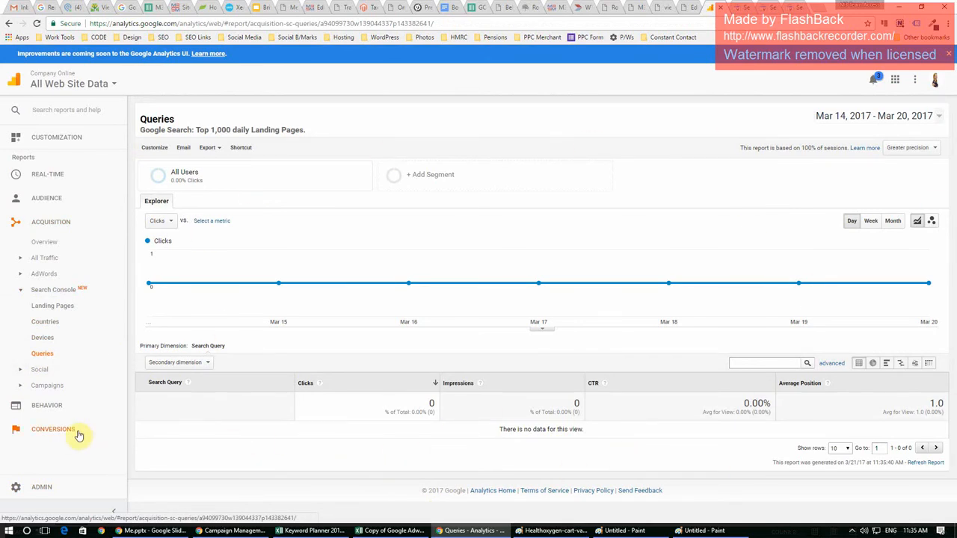
click(43, 337)
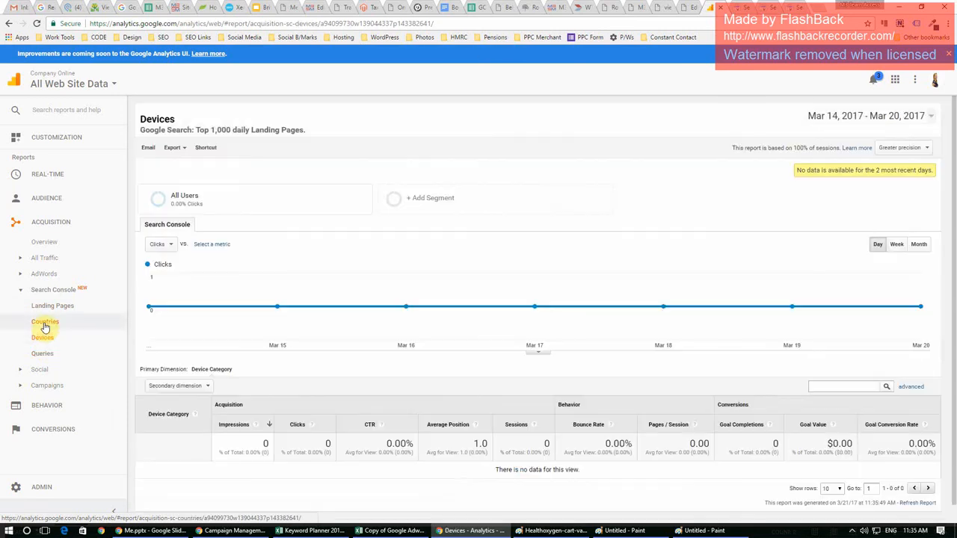
click(45, 323)
click(46, 307)
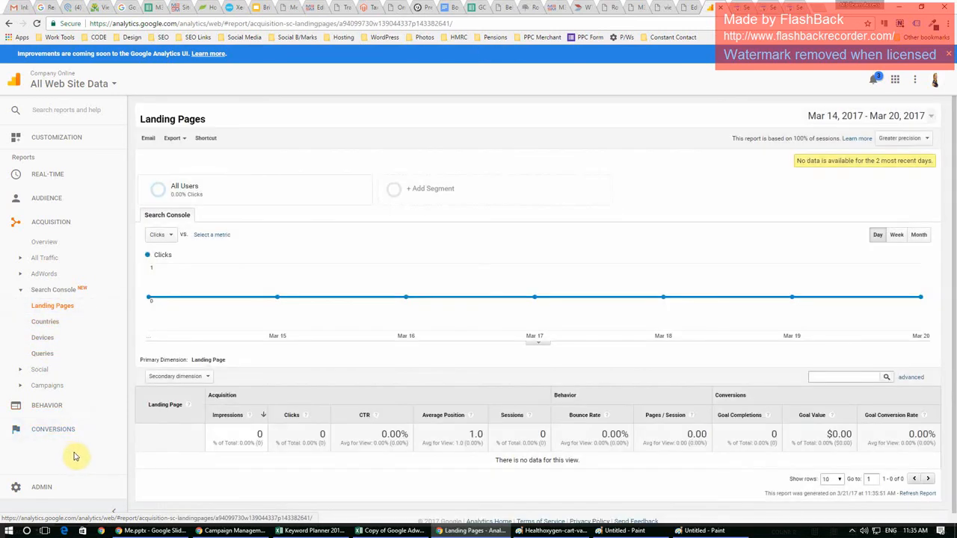
Open the Goals overview for conversions, and bring up the Contact Us page of the com-pany.online website.
click(63, 436)
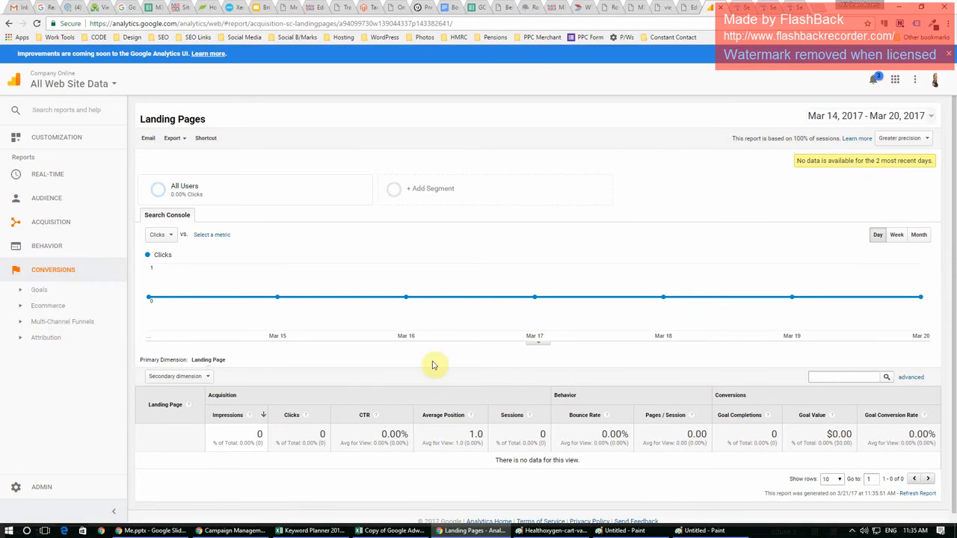
click(39, 291)
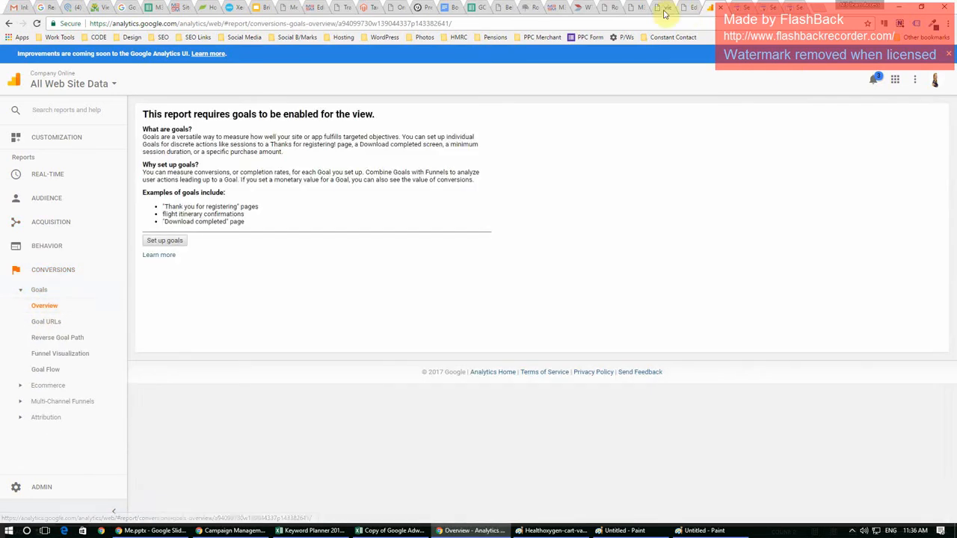
click(634, 7)
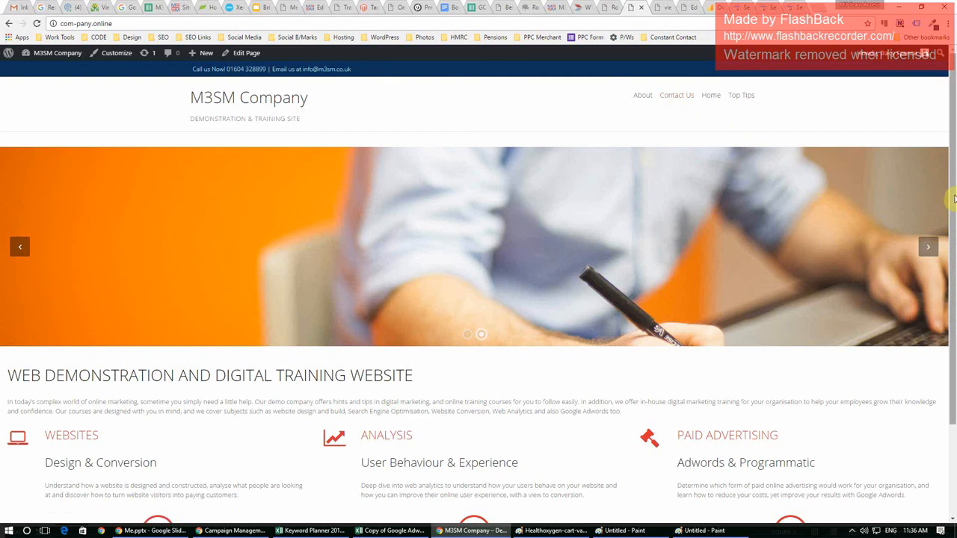
click(680, 97)
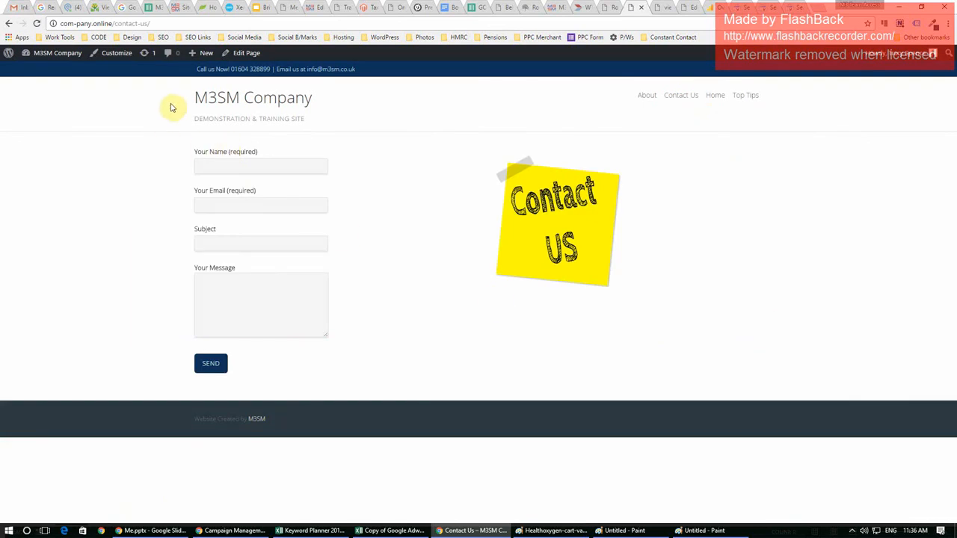
Fill in the contact form with the sender's name and e-mail, subject "test" and message "Test", and send it.
click(238, 166)
text(Tracy)
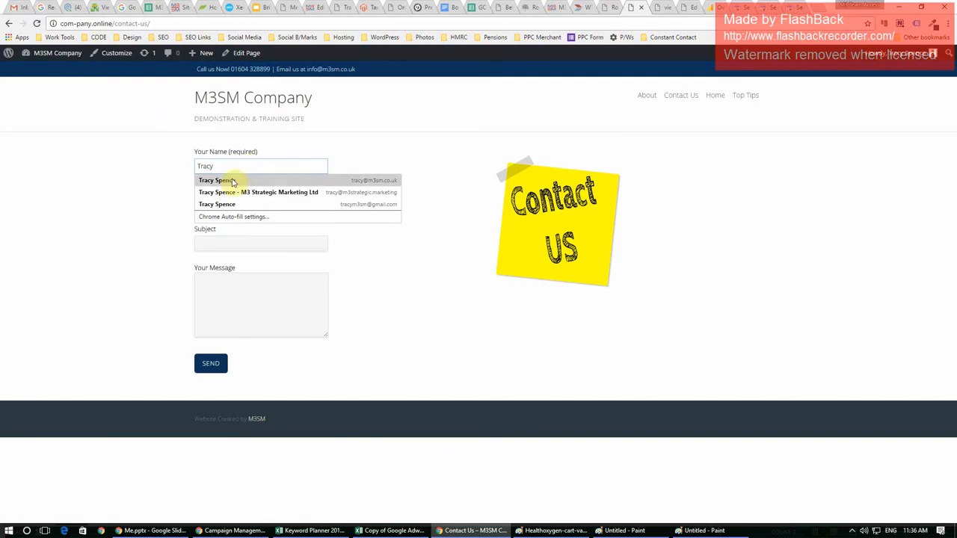
click(224, 180)
click(231, 245)
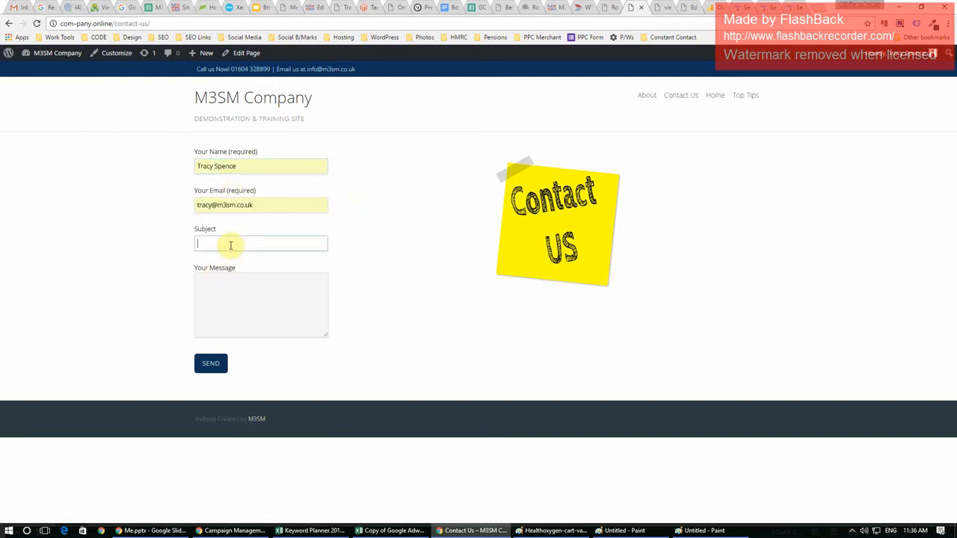
text(Test)
click(208, 257)
click(220, 299)
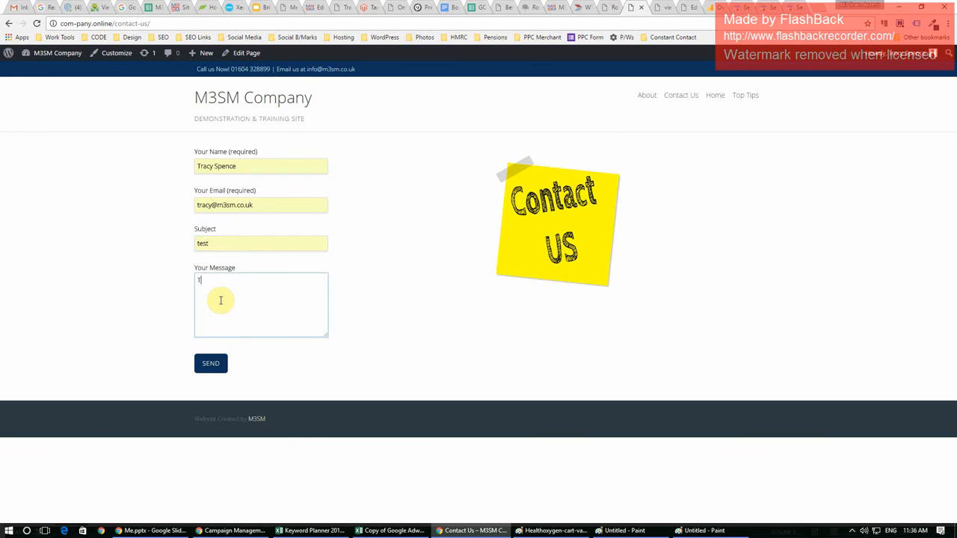
click(427, 208)
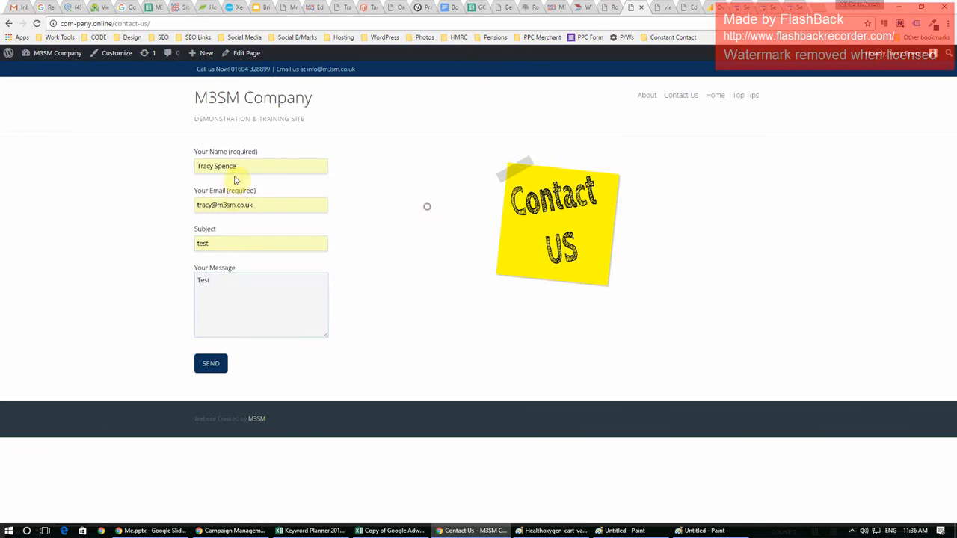
click(214, 365)
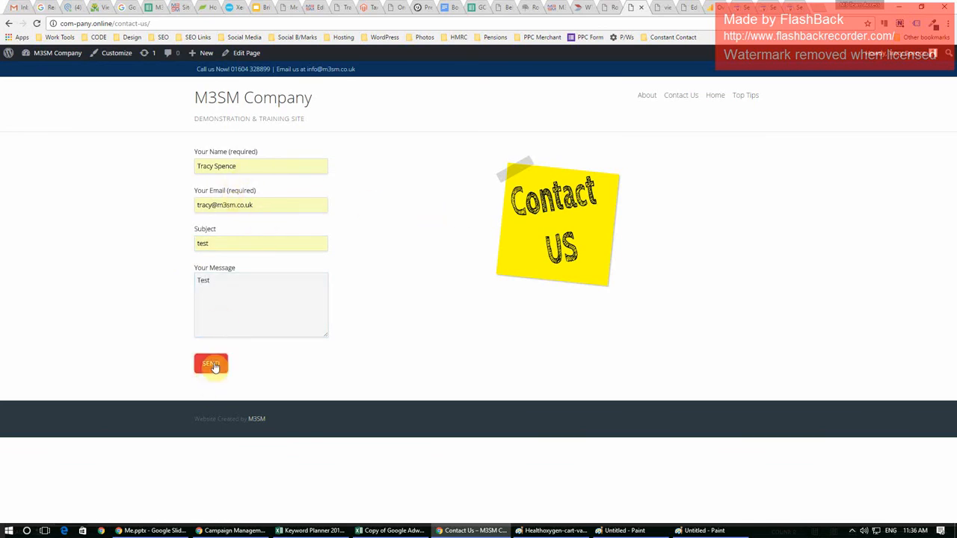
drag(182, 23, 61, 23)
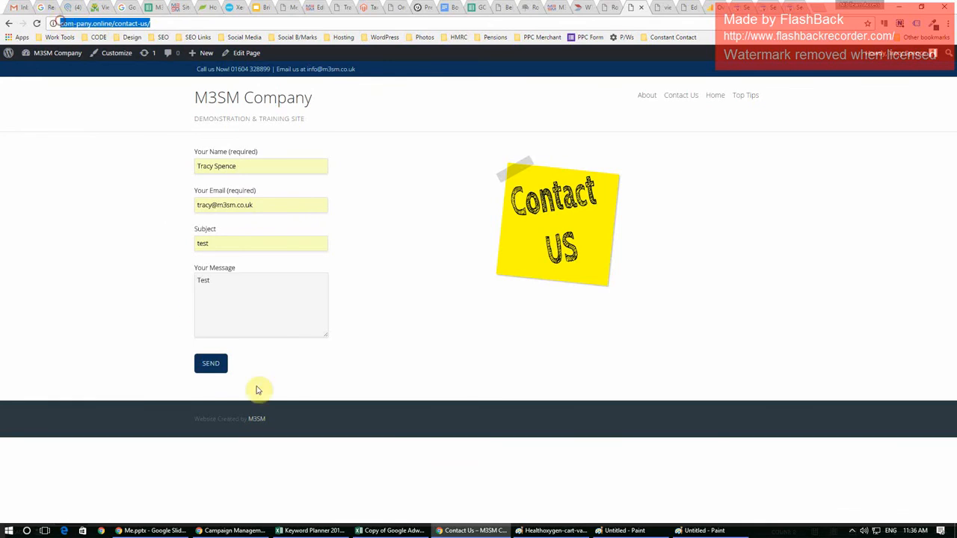
click(214, 365)
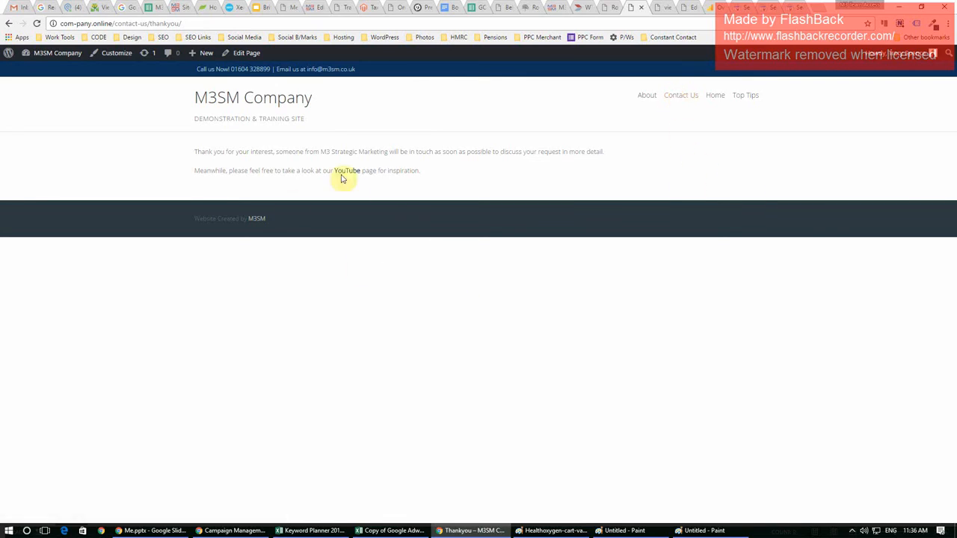
Copy the path contact-us/thankyou/ from the thank-you page's address and return to the Analytics Goals overview.
drag(198, 23, 113, 22)
key(ctrl+c)
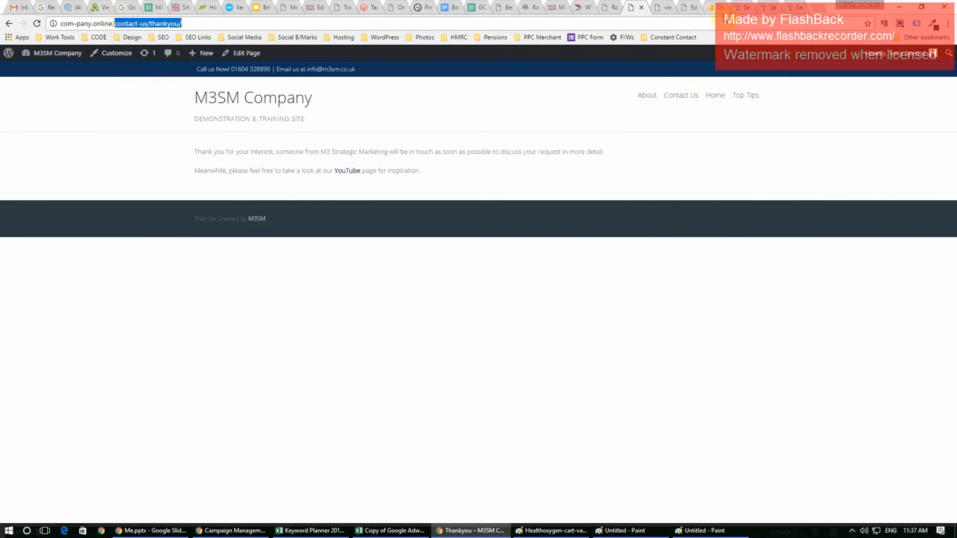
click(712, 8)
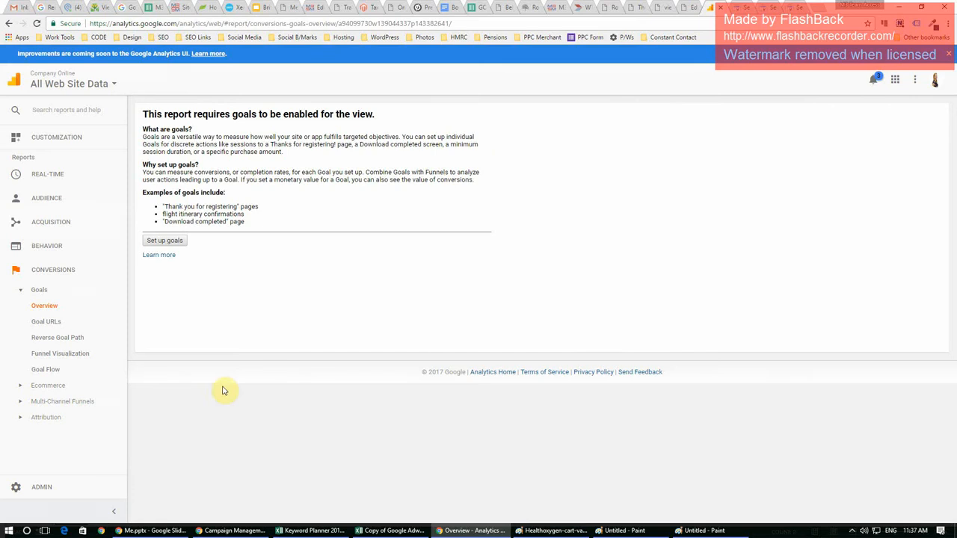
Set up a new goal from the Contact us template, named "Contact Form Filled" with the Destination type.
click(159, 242)
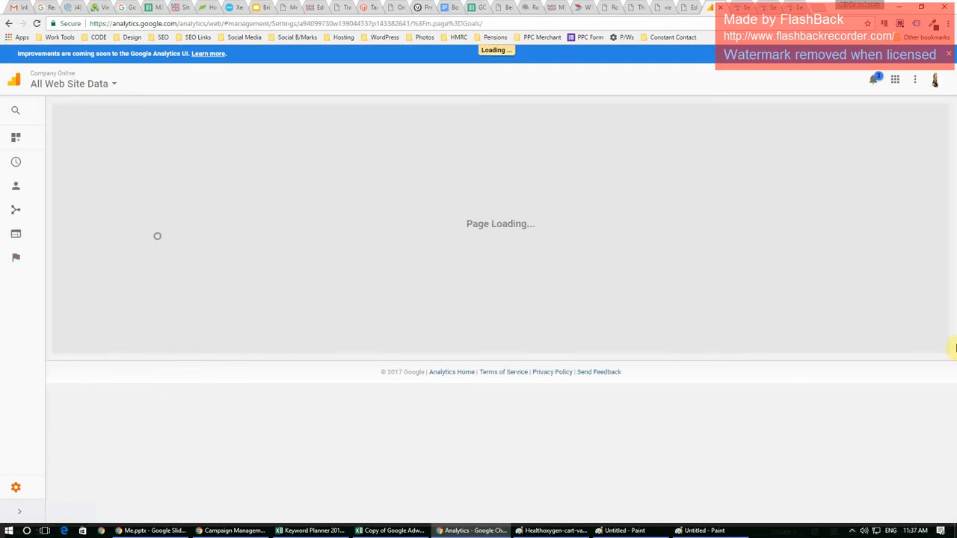
click(247, 162)
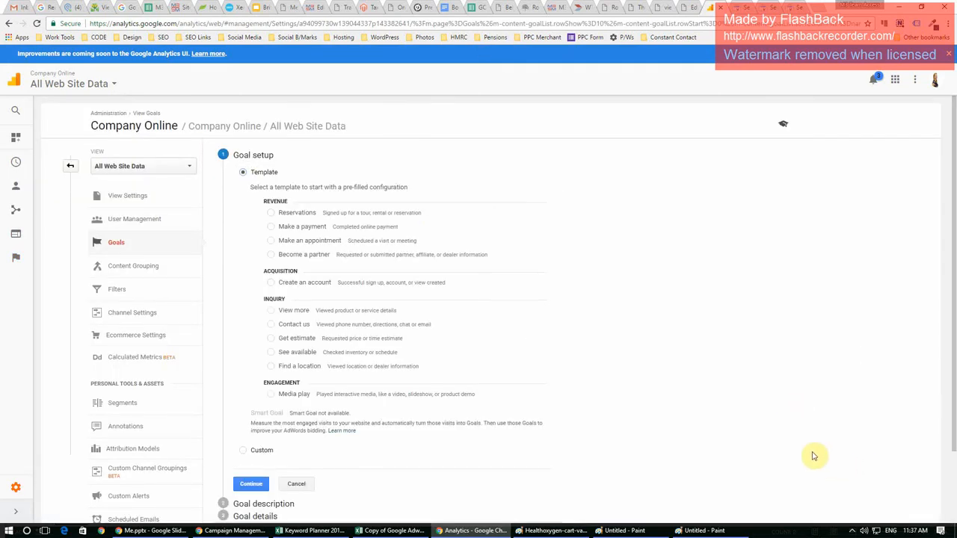
click(271, 327)
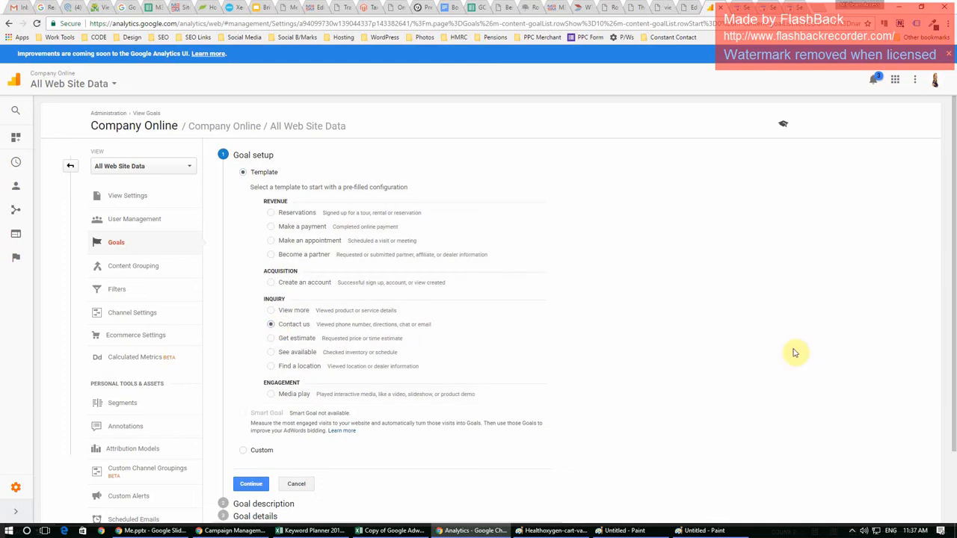
click(253, 484)
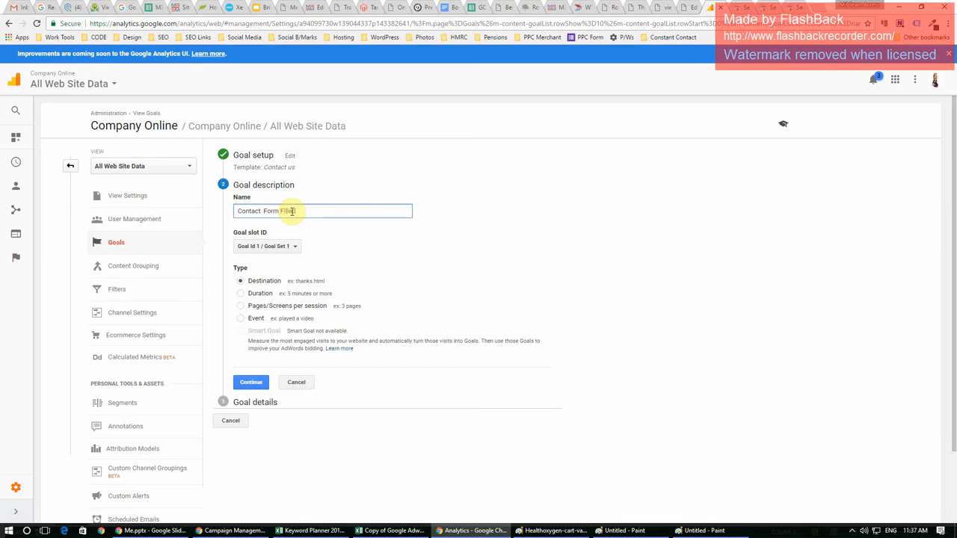
click(262, 210)
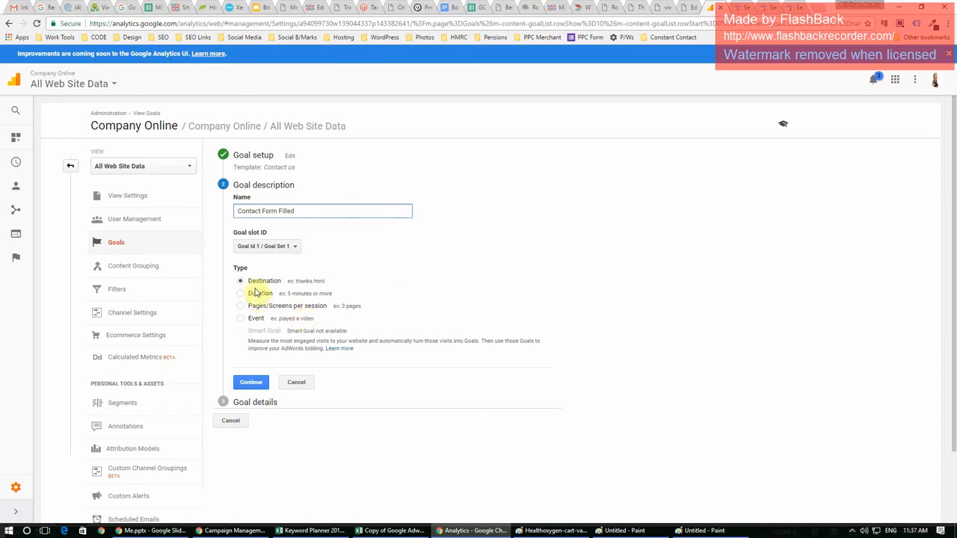
click(252, 382)
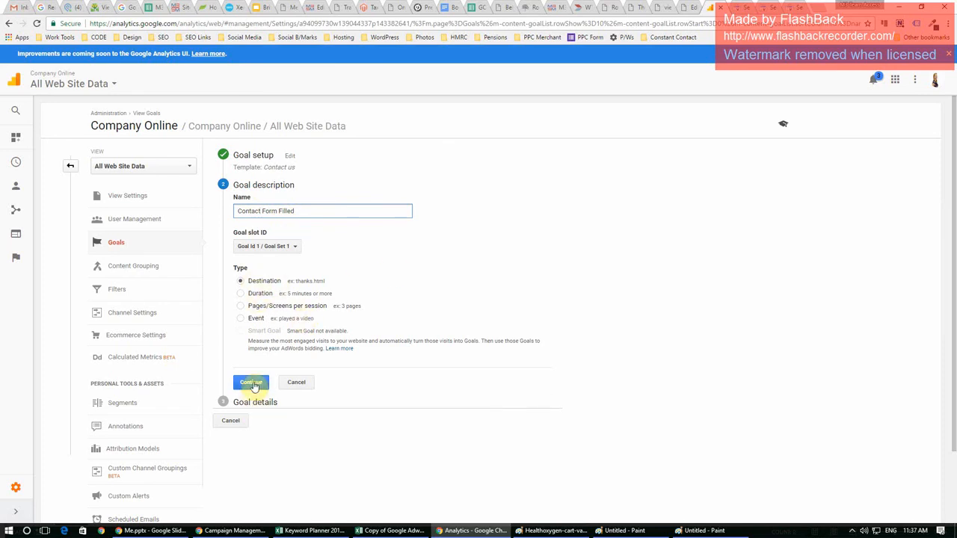
Set the goal's destination to equal /contact-us/thankyou/ using the copied path, and copy the completed path.
click(315, 250)
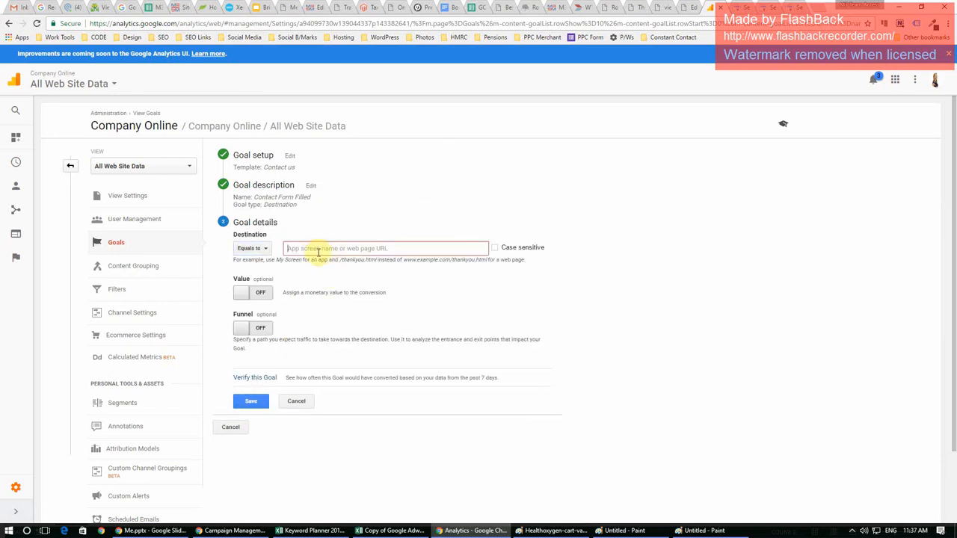
key(ctrl+v)
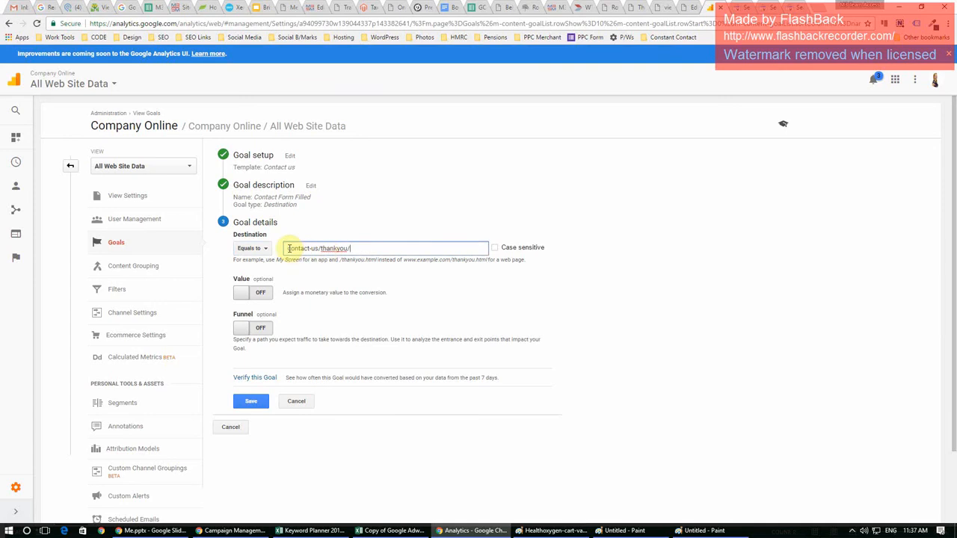
text(/)
drag(354, 247, 286, 248)
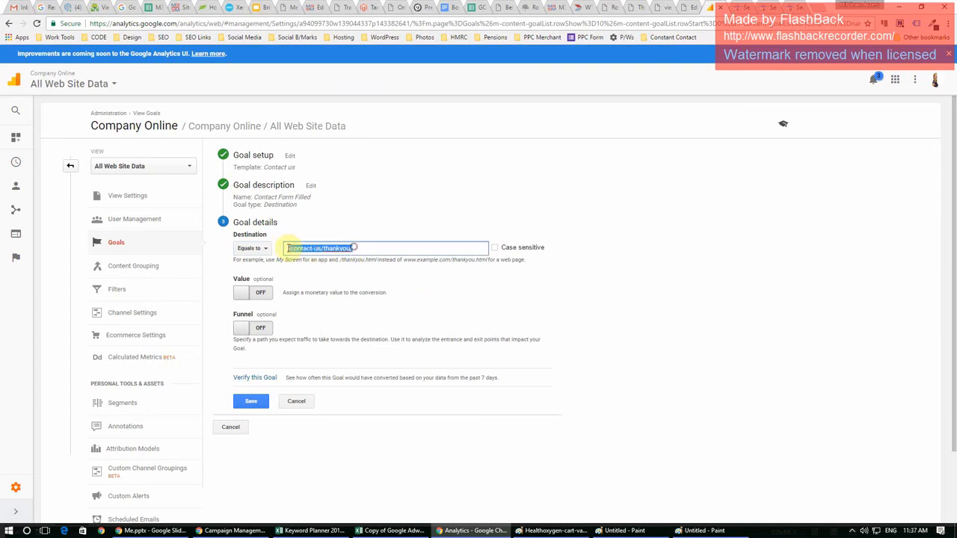
click(288, 248)
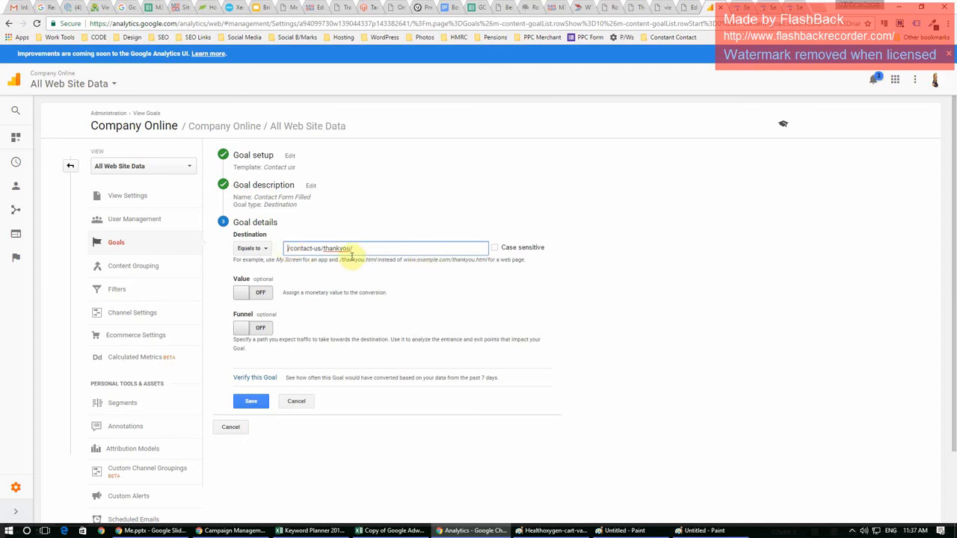
drag(357, 248, 286, 244)
key(ctrl+c)
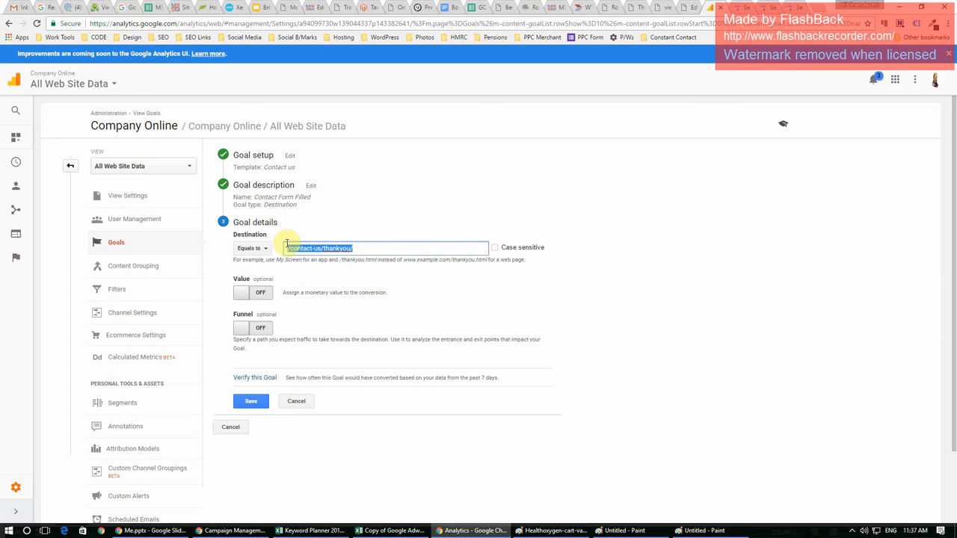
Enable the goal's funnel and define its first step as "Contact Us Page" with the page contact-us/, leaving the monetary value off.
click(260, 294)
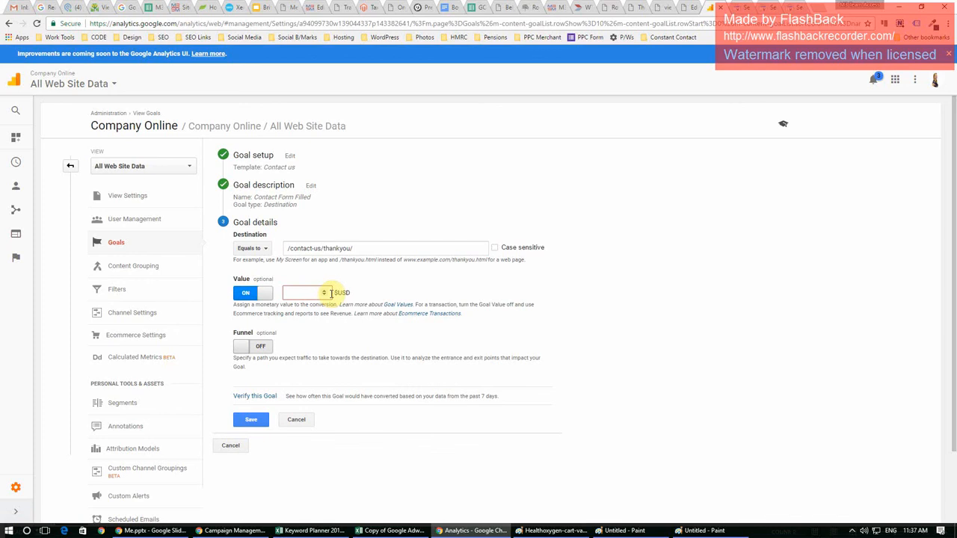
click(243, 294)
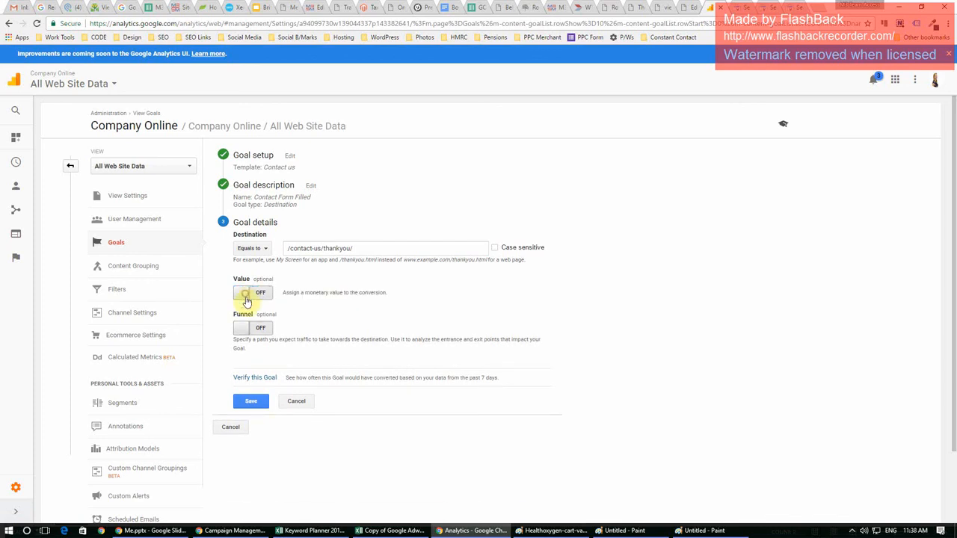
click(251, 331)
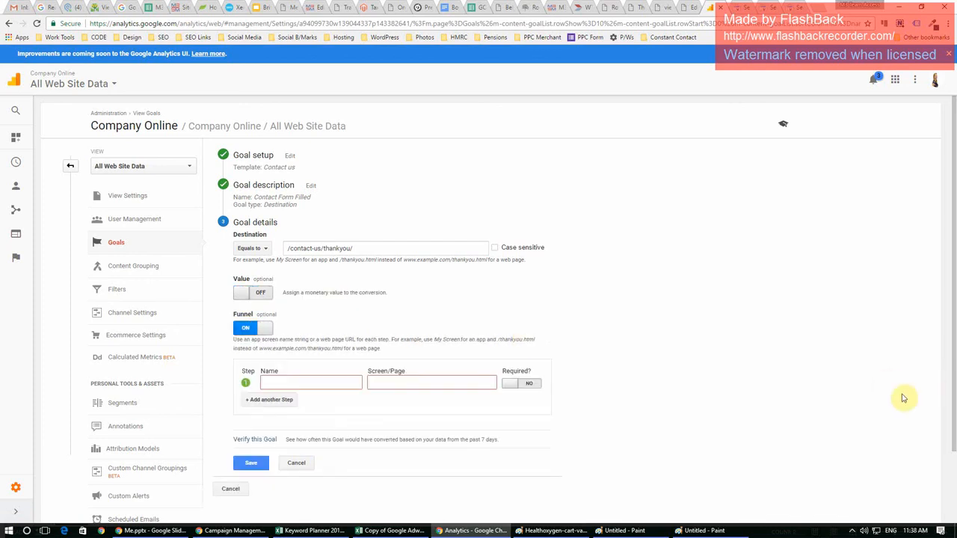
click(276, 382)
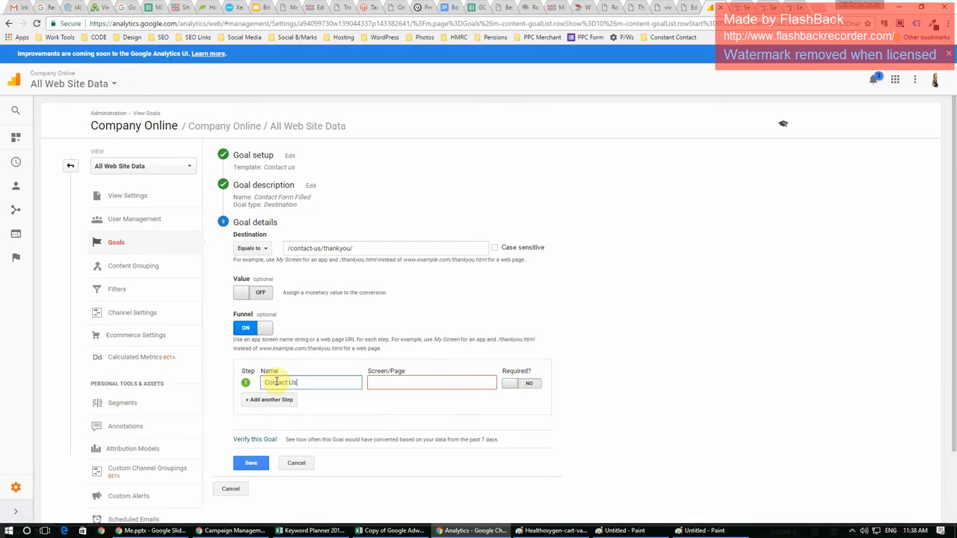
text(Contact Us Page)
click(386, 383)
key(ctrl+v)
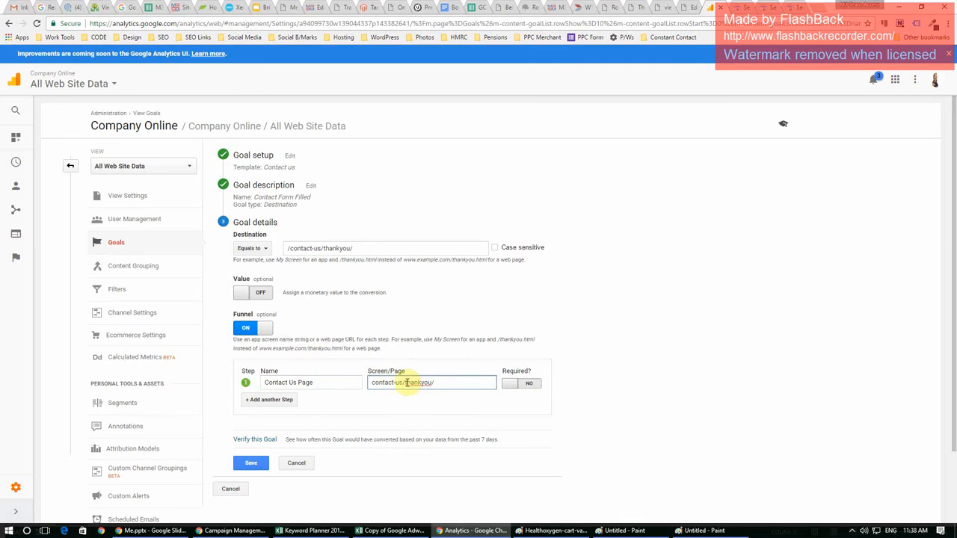
drag(406, 382, 476, 382)
key(BackSpace)
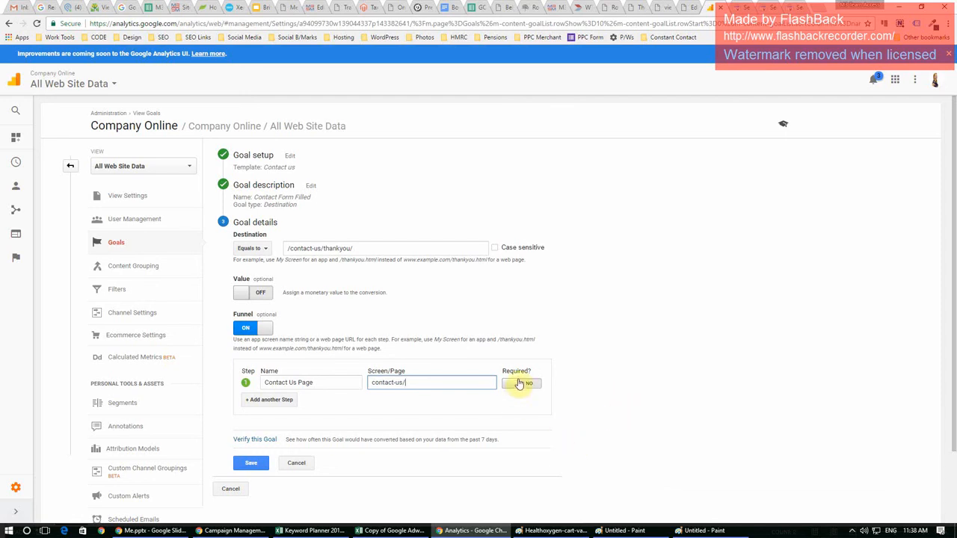
Verify the Contact Form Filled goal against the past 7 days of data and save it.
click(255, 441)
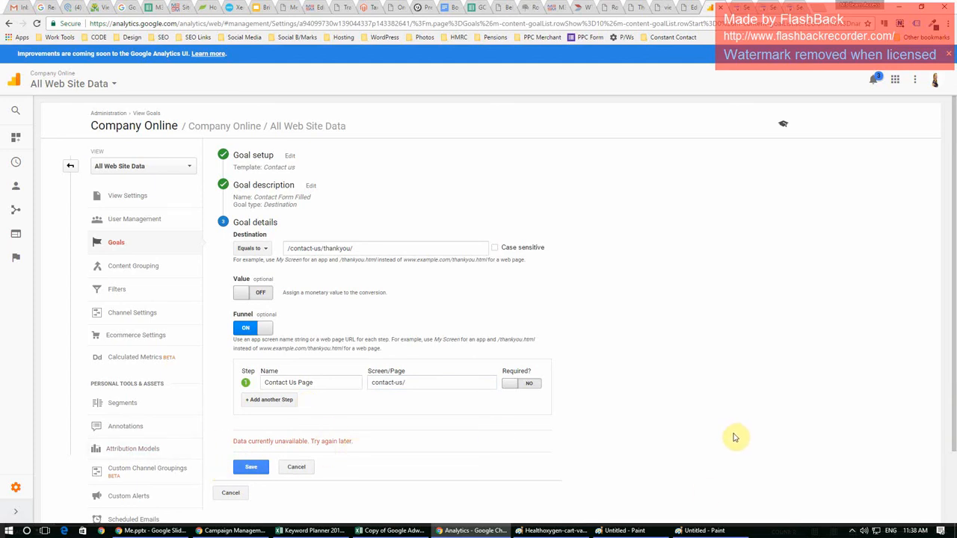
mouse_move(228, 531)
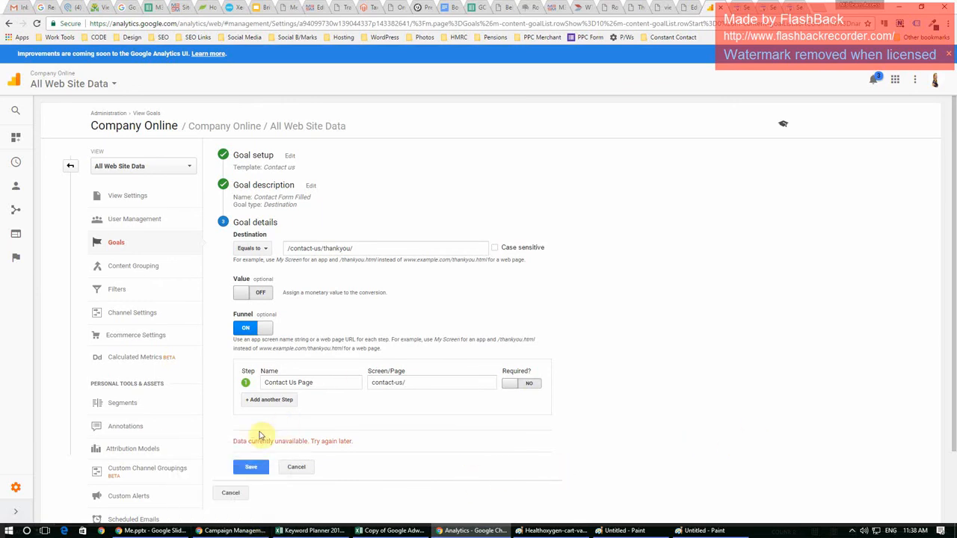
click(250, 471)
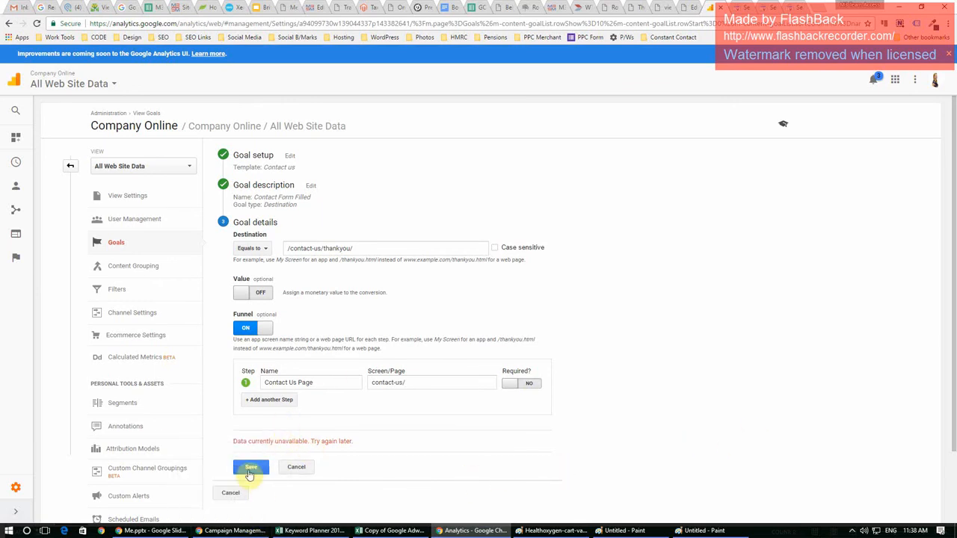